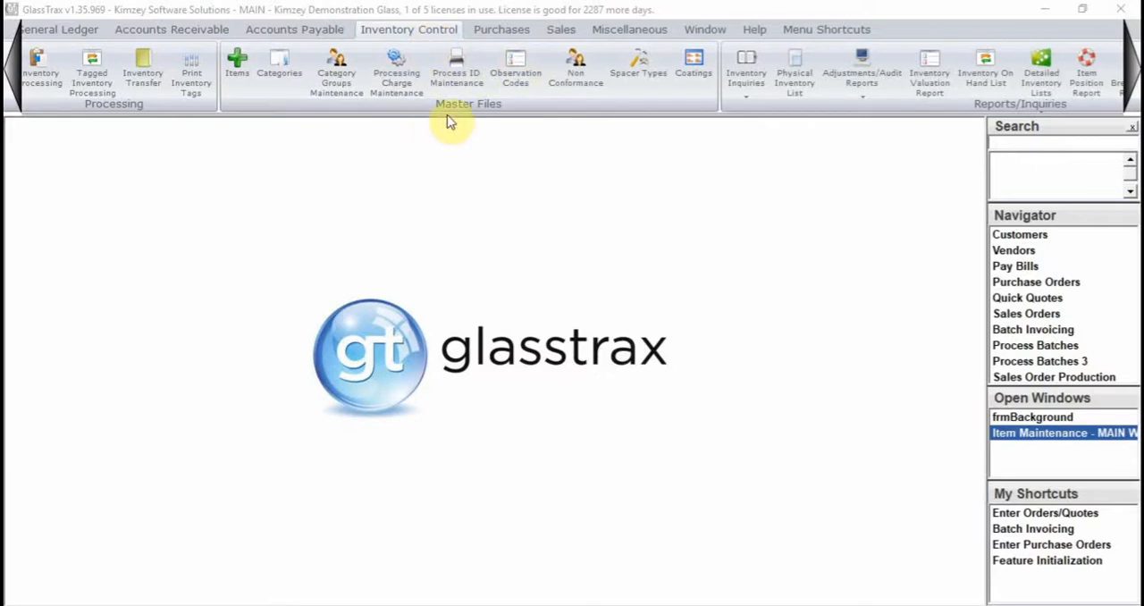
# - Open the process departments list through the Lite Tasks of Item Maintenance
pyautogui.click(239, 68)
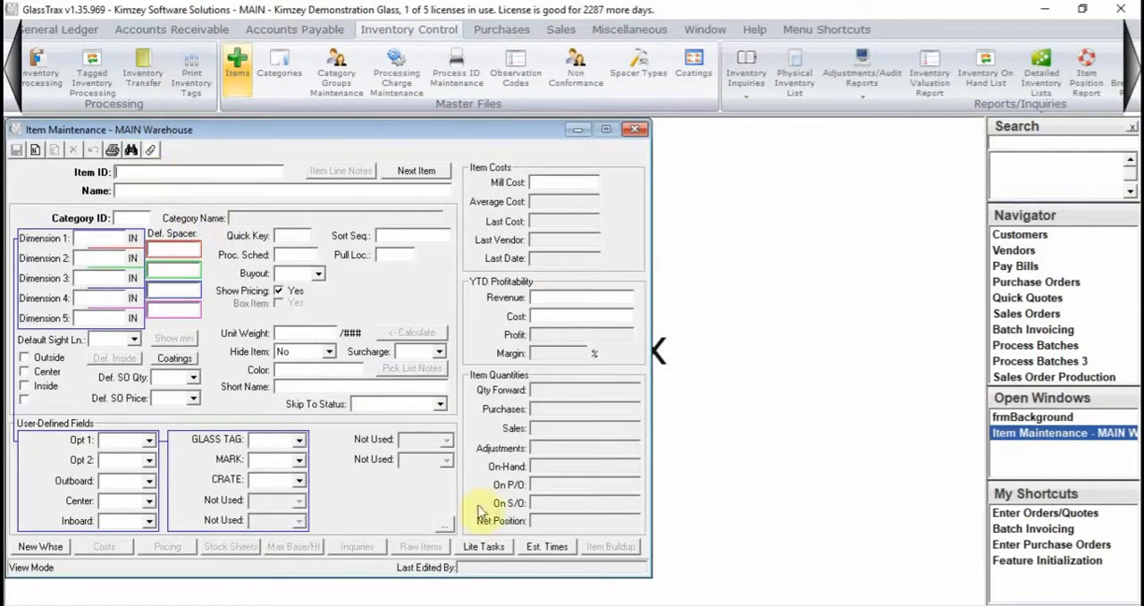
pyautogui.click(483, 549)
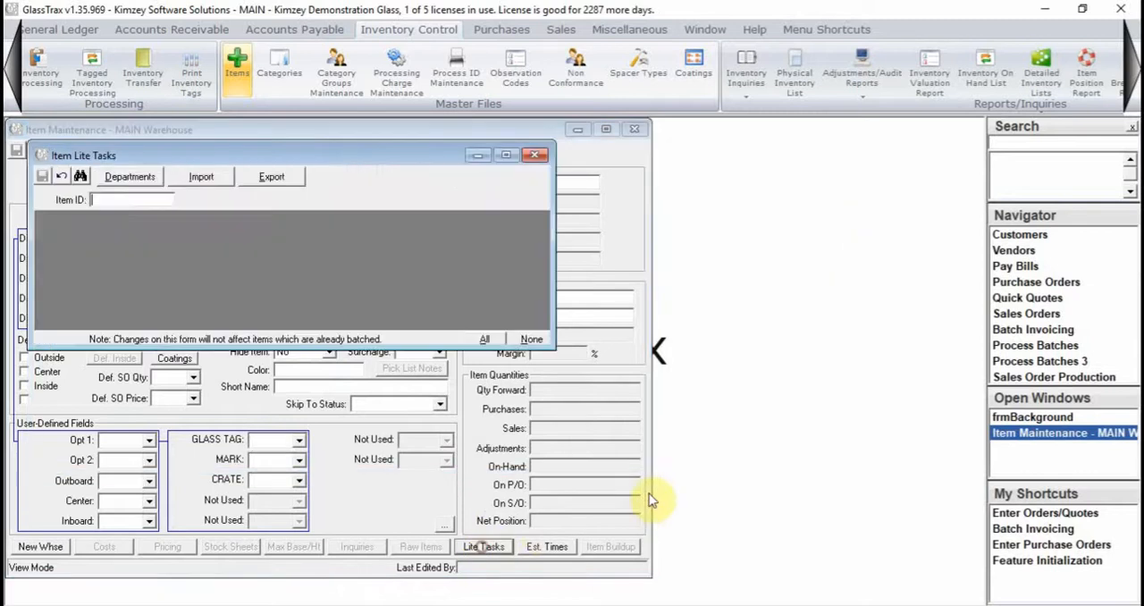
pyautogui.click(143, 176)
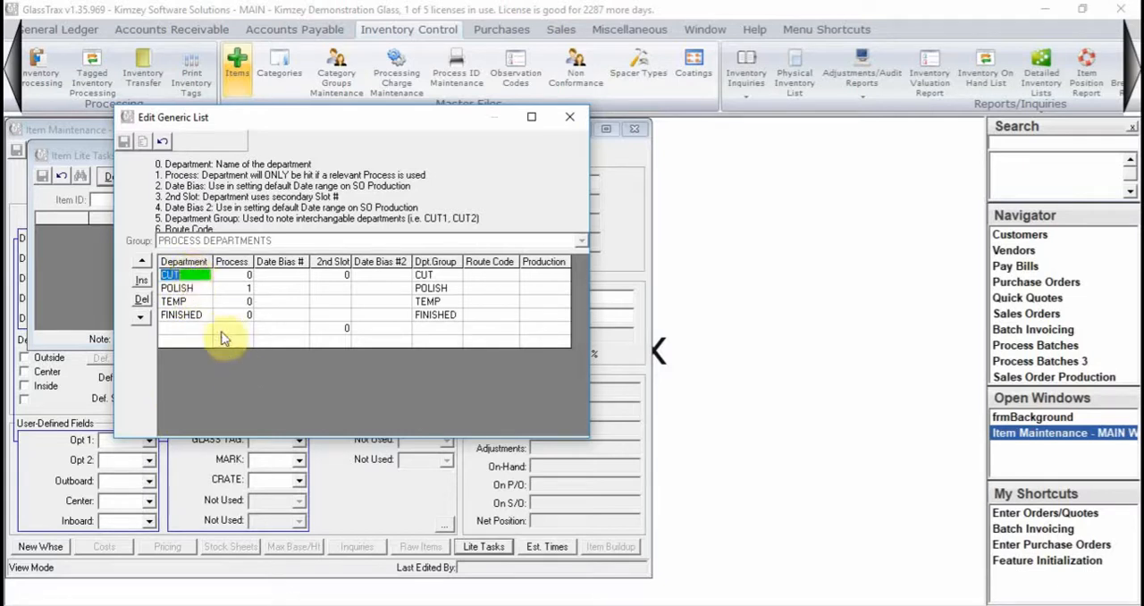
# - Enable the Process flag for the POLISH department and save the process departments list
pyautogui.click(168, 276)
pyautogui.click(234, 289)
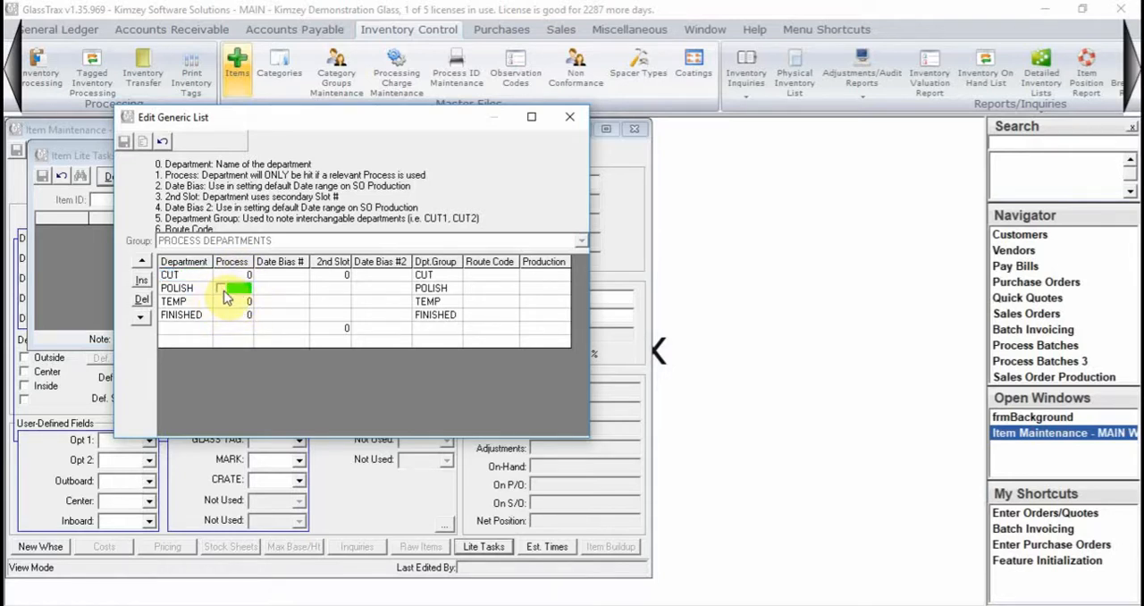
pyautogui.write('1')
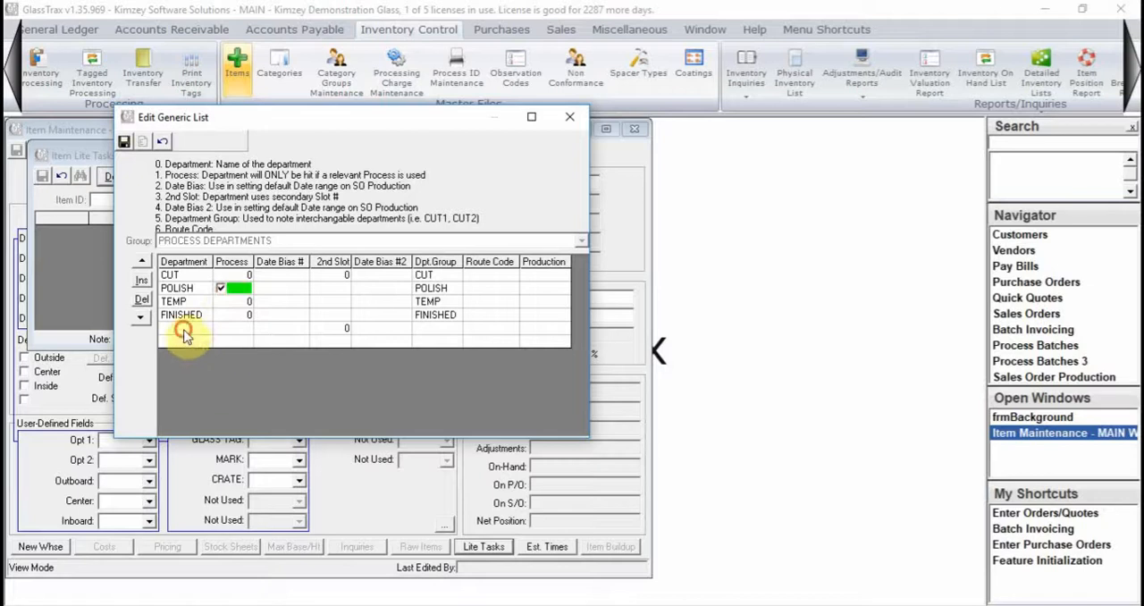
pyautogui.click(186, 329)
pyautogui.click(250, 288)
pyautogui.click(251, 289)
pyautogui.click(124, 141)
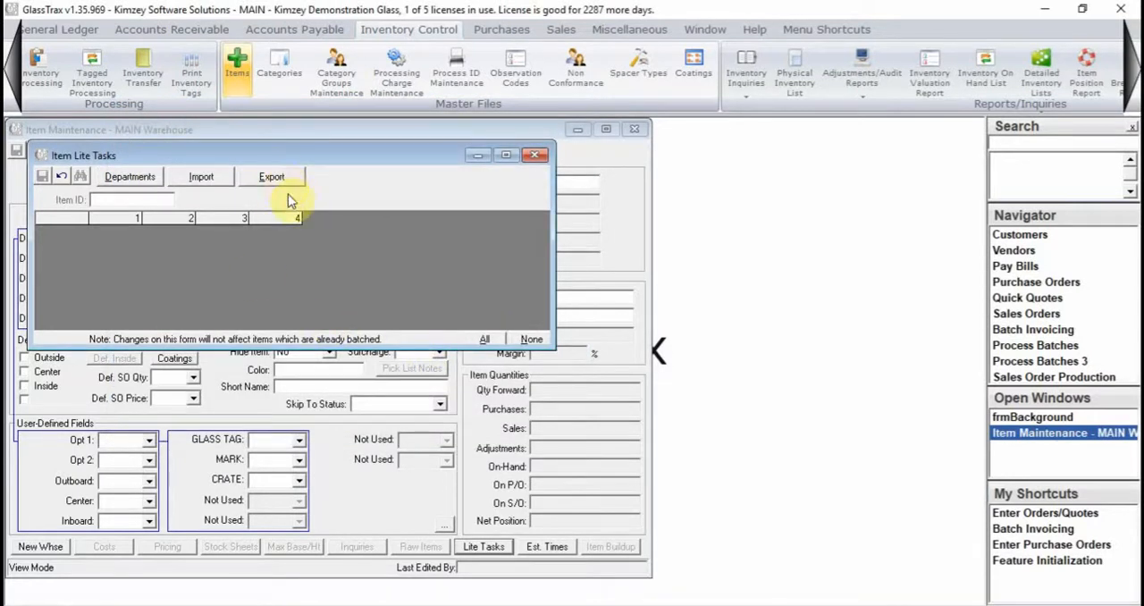
# - Switch to the ItemLiteTasks.190125 workbook in Excel and examine the work stations assigned to item 1/4CLRTEMP
pyautogui.moveTo(728, 593)
pyautogui.click(779, 532)
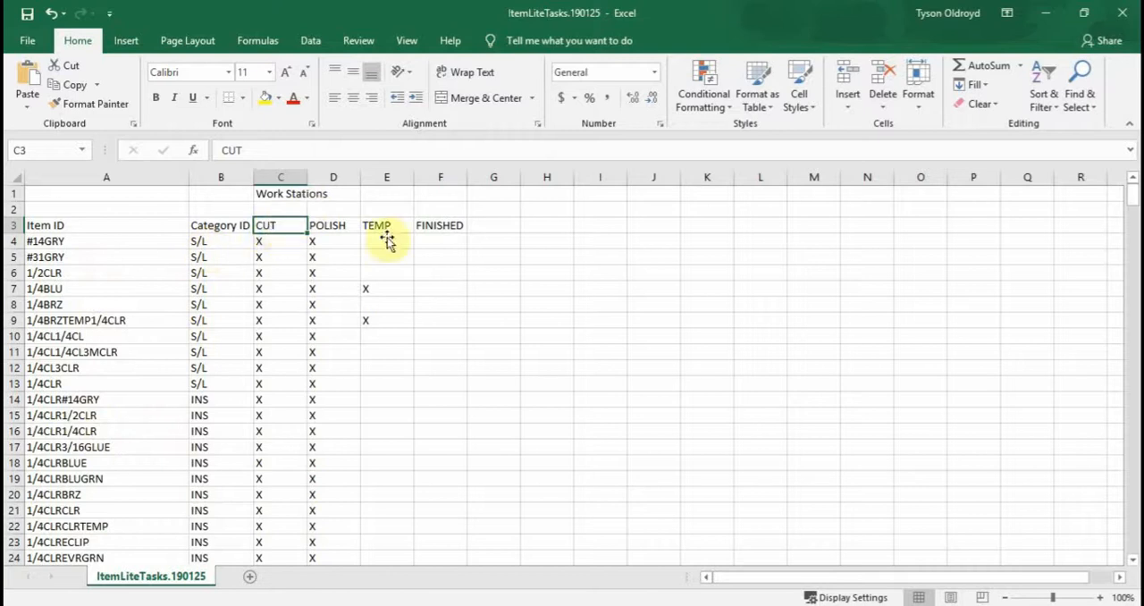
pyautogui.scroll(-4, 311, 295)
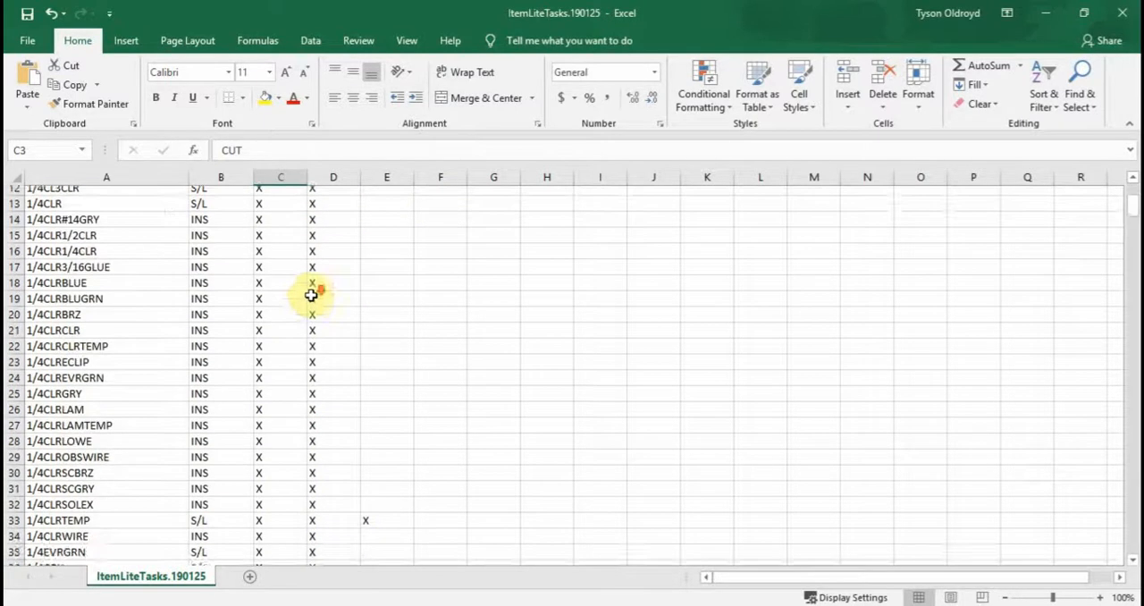
pyautogui.scroll(-1, 311, 295)
pyautogui.click(97, 466)
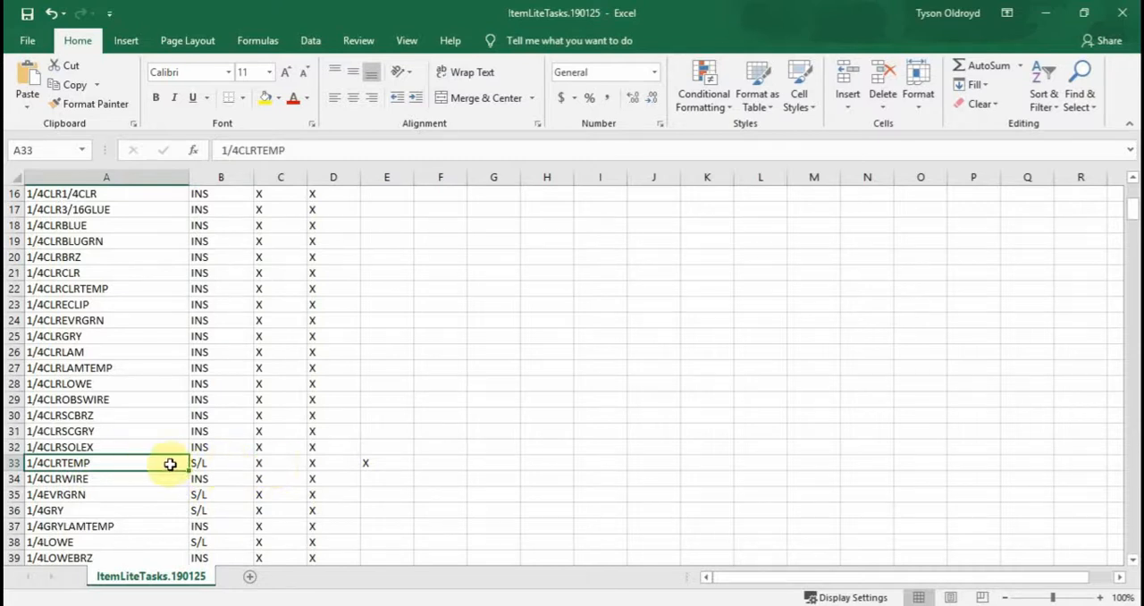
pyautogui.click(296, 463)
pyautogui.scroll(5, 305, 463)
pyautogui.scroll(-4, 305, 463)
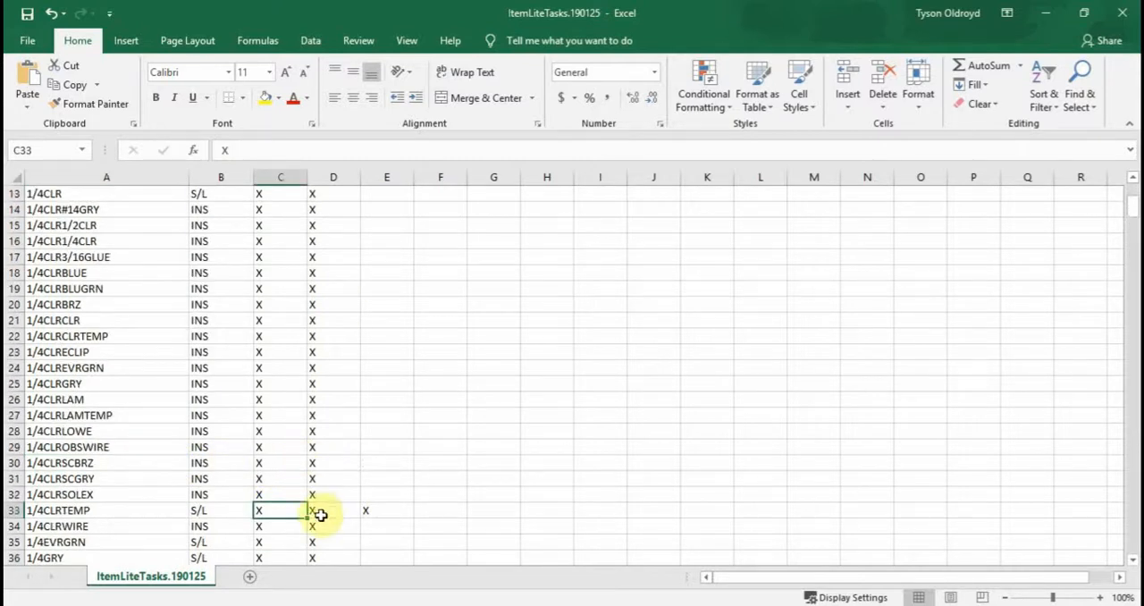
pyautogui.click(317, 510)
# - Mark item 1/4CLRTEMP with an X under the TEMP and FINISHED work stations
pyautogui.click(369, 508)
pyautogui.write('X')
pyautogui.hotkey('ctrl', 'Return')
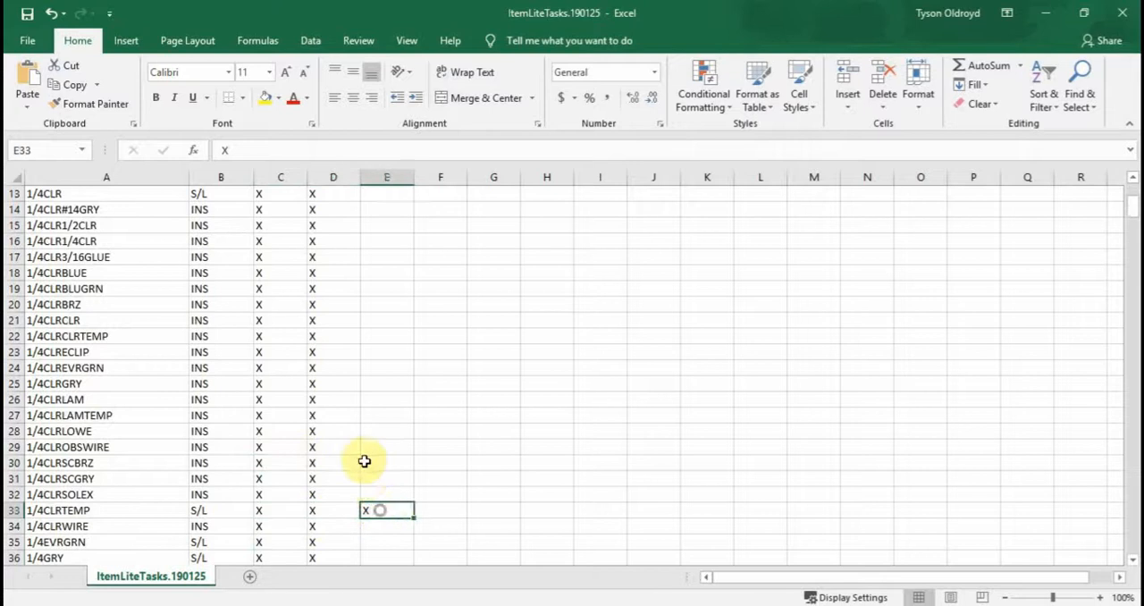
pyautogui.scroll(4, 365, 461)
pyautogui.scroll(-5, 365, 461)
pyautogui.click(450, 469)
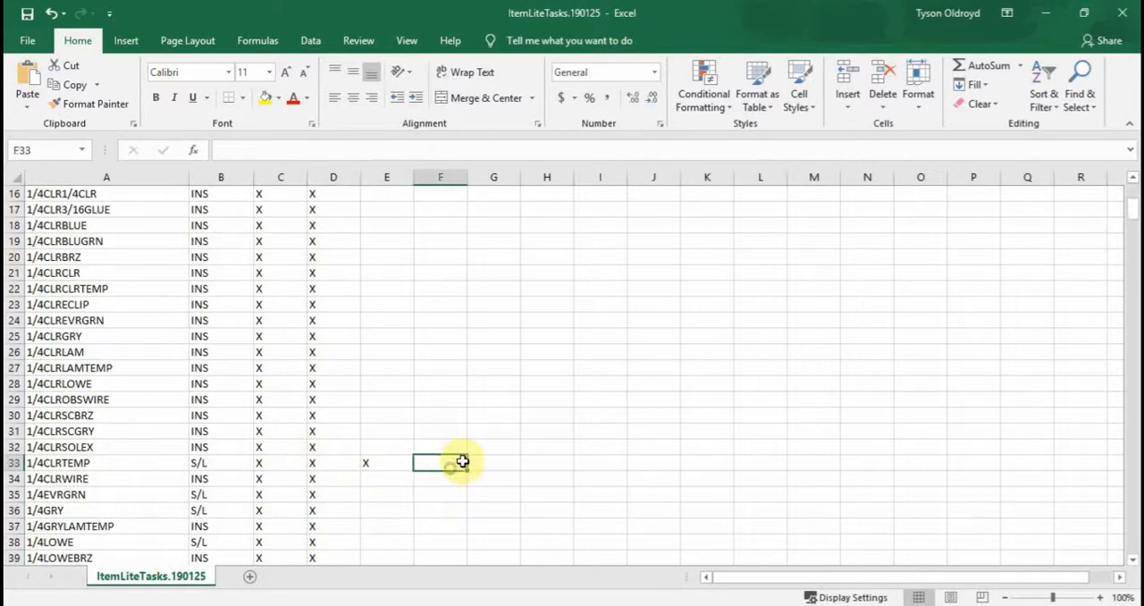
pyautogui.write('X')
pyautogui.scroll(5, 391, 386)
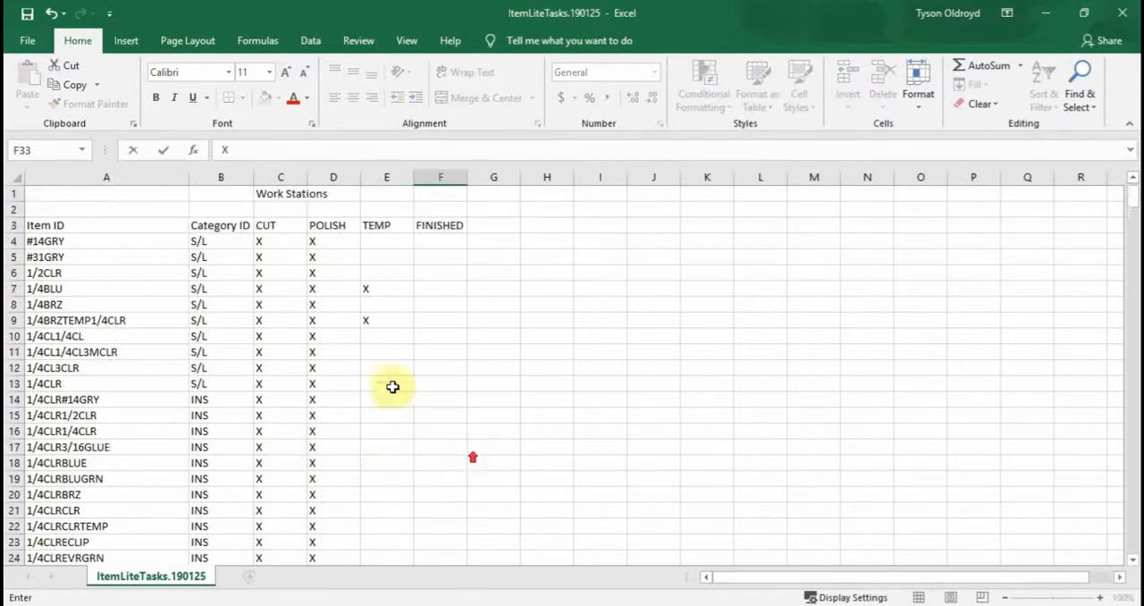
pyautogui.scroll(-4, 401, 325)
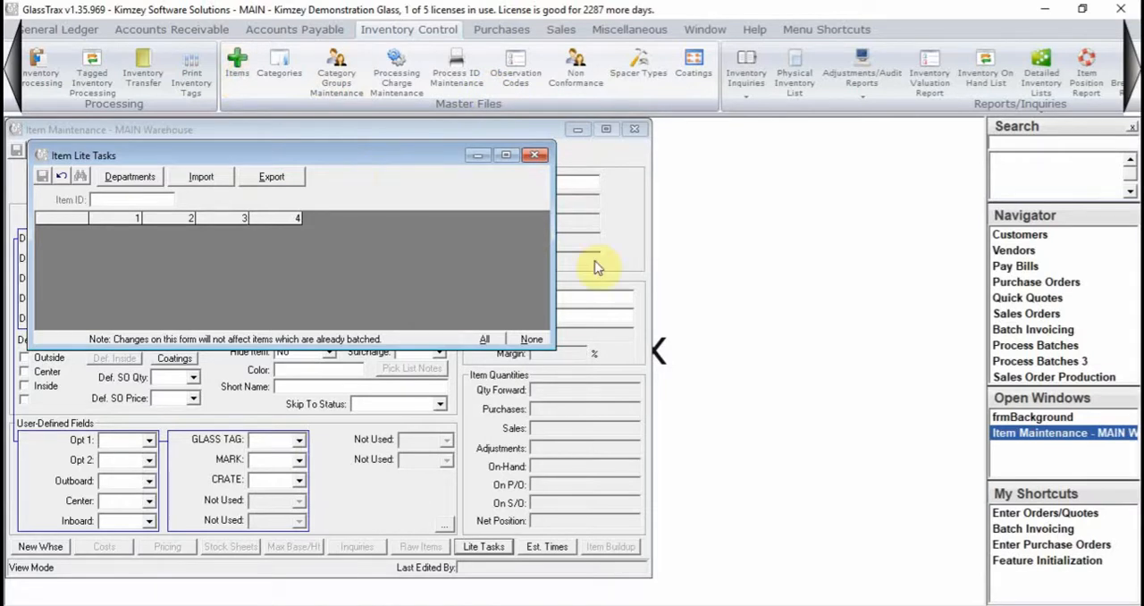
# - Return to GlassTrax, load item 1/4CLRTEMP in Item Maintenance and open its Lite Tasks
pyautogui.moveTo(723, 596)
pyautogui.click(766, 567)
pyautogui.scroll(4, 342, 370)
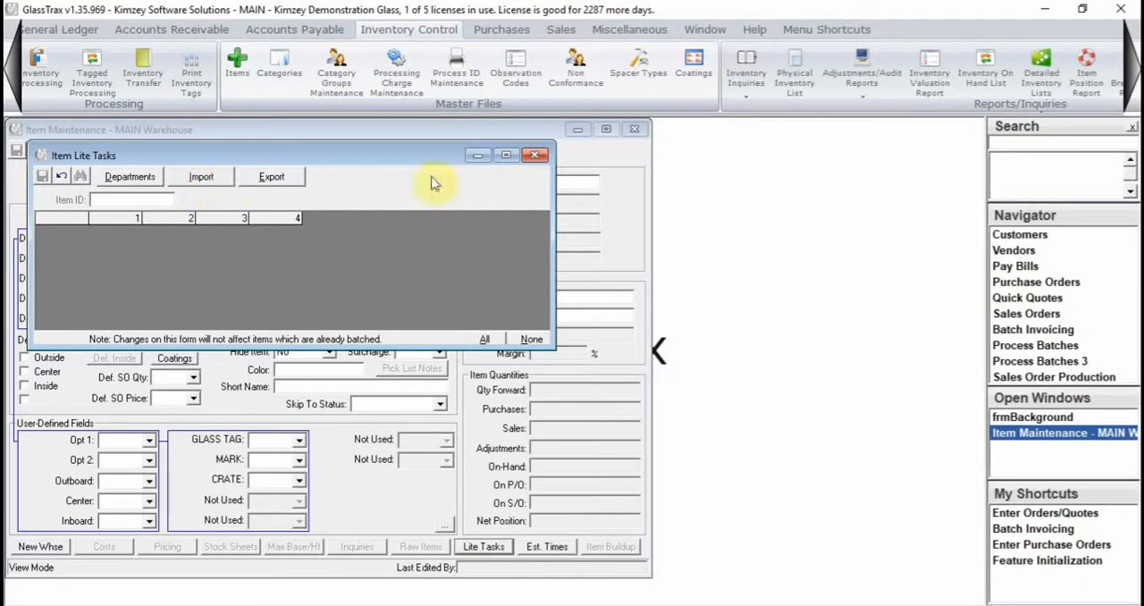
pyautogui.click(535, 156)
pyautogui.write('1/4CLRTEMP')
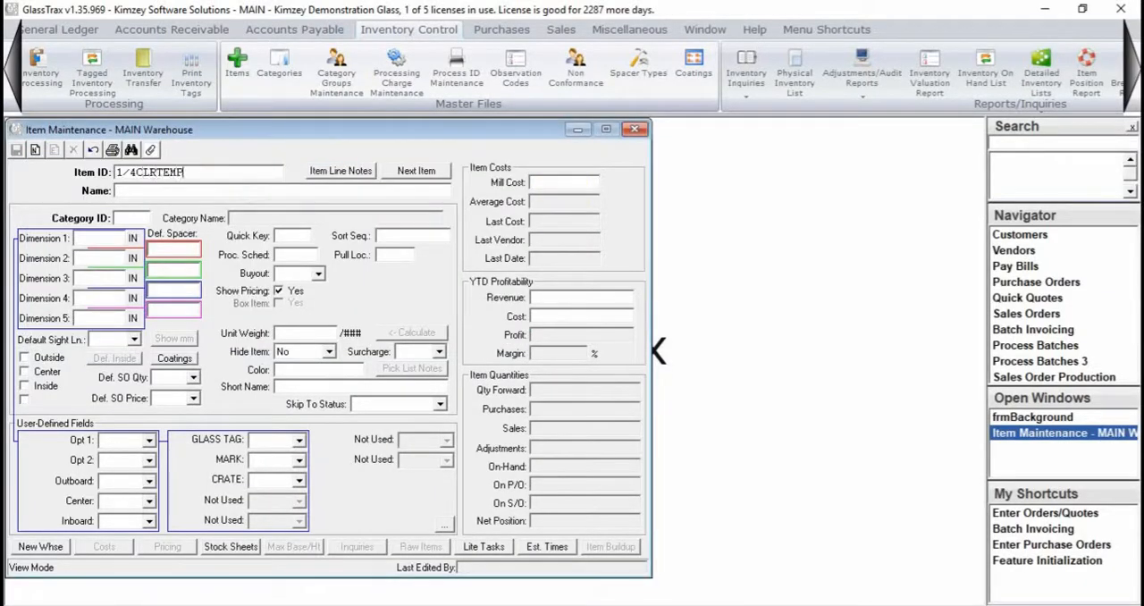
pyautogui.press('Return')
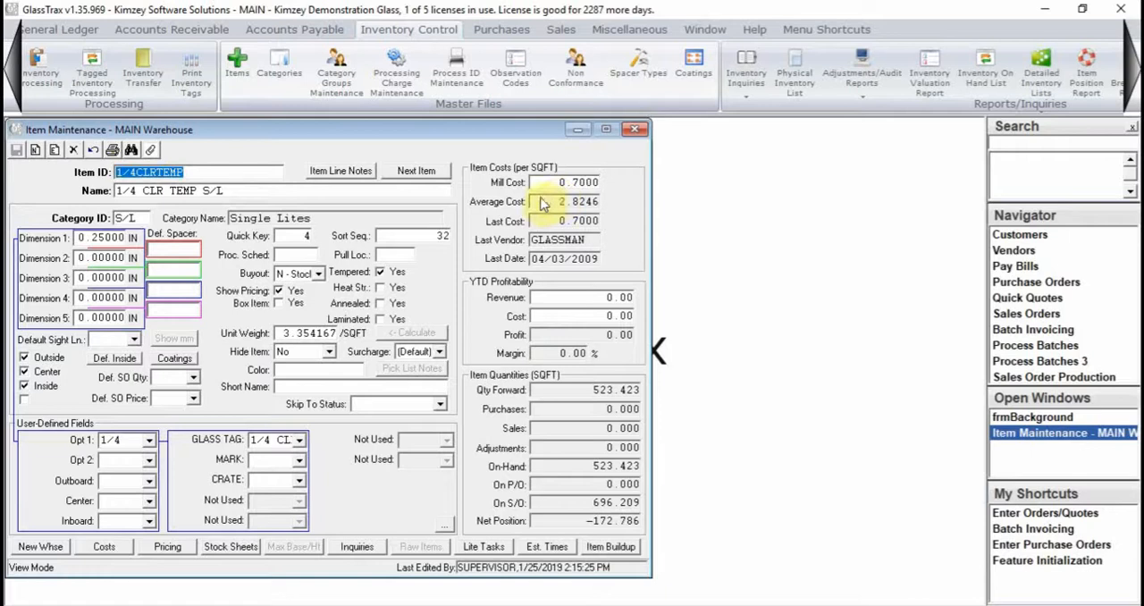
pyautogui.click(472, 552)
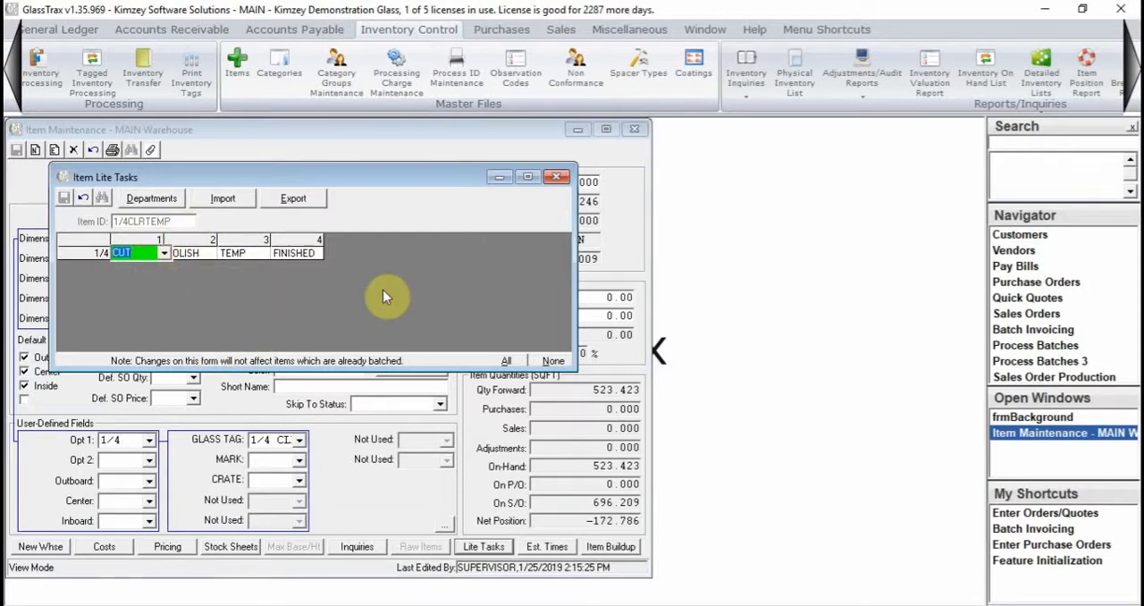
# - Check the POLISH task of item 1/4CLRTEMP against the process departments list, and close its Lite Tasks
pyautogui.click(164, 199)
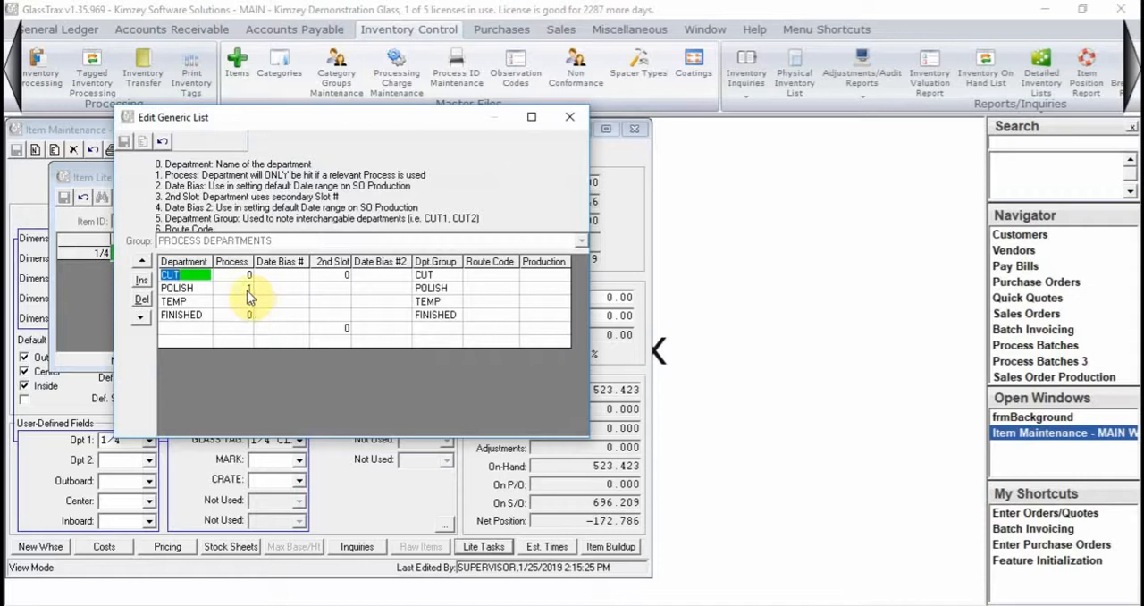
pyautogui.click(569, 116)
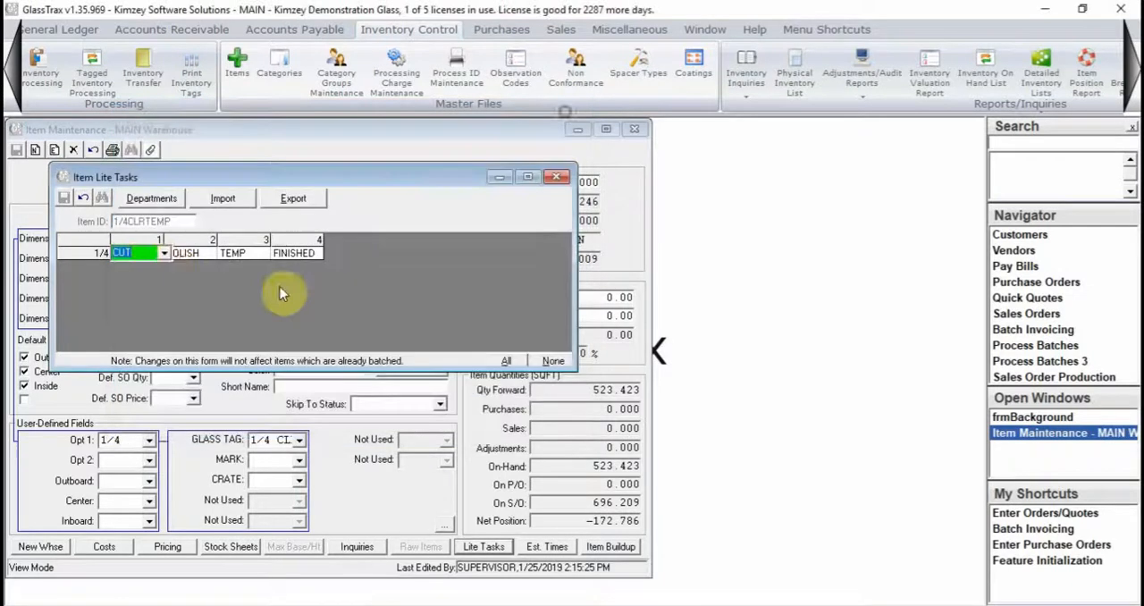
pyautogui.click(190, 254)
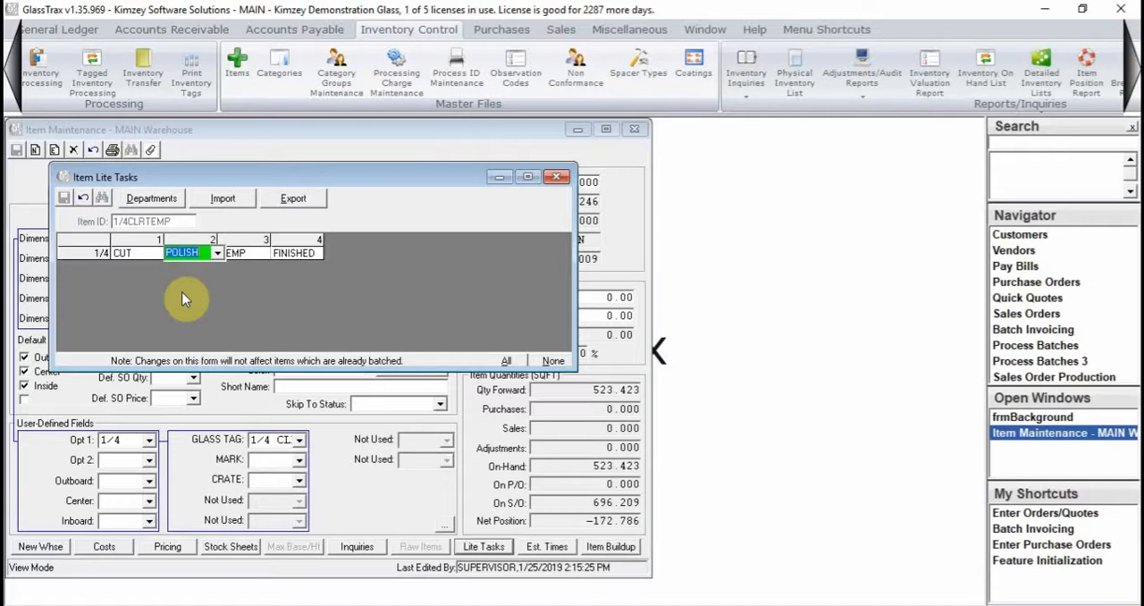
pyautogui.click(557, 177)
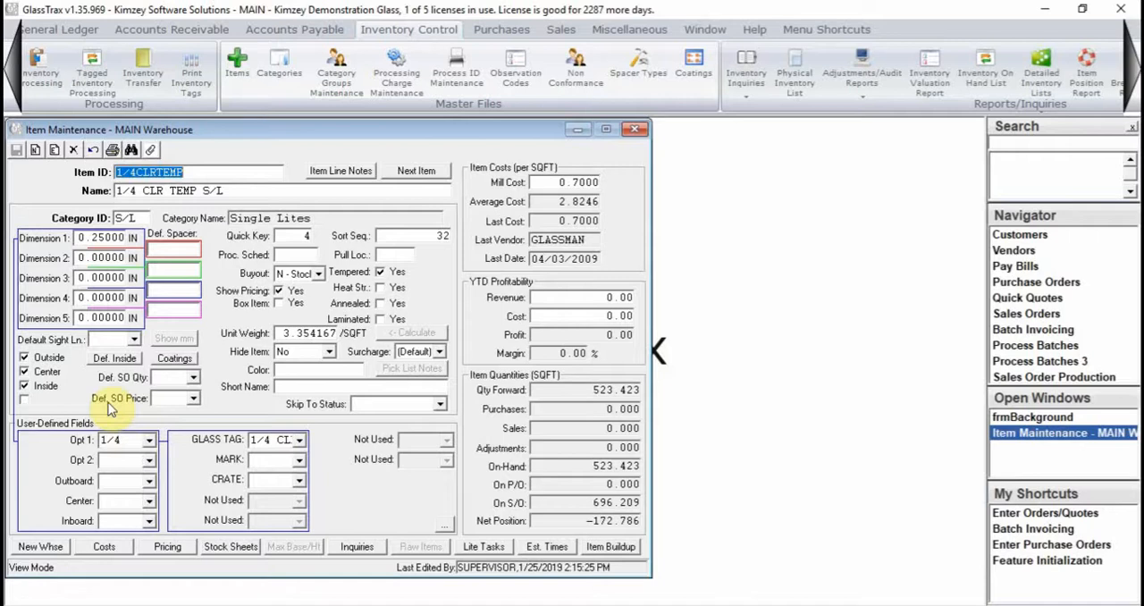
# - Put the 1/4CLRTEMP record in edit mode at Opt 1, save it and close Item Maintenance
pyautogui.click(130, 441)
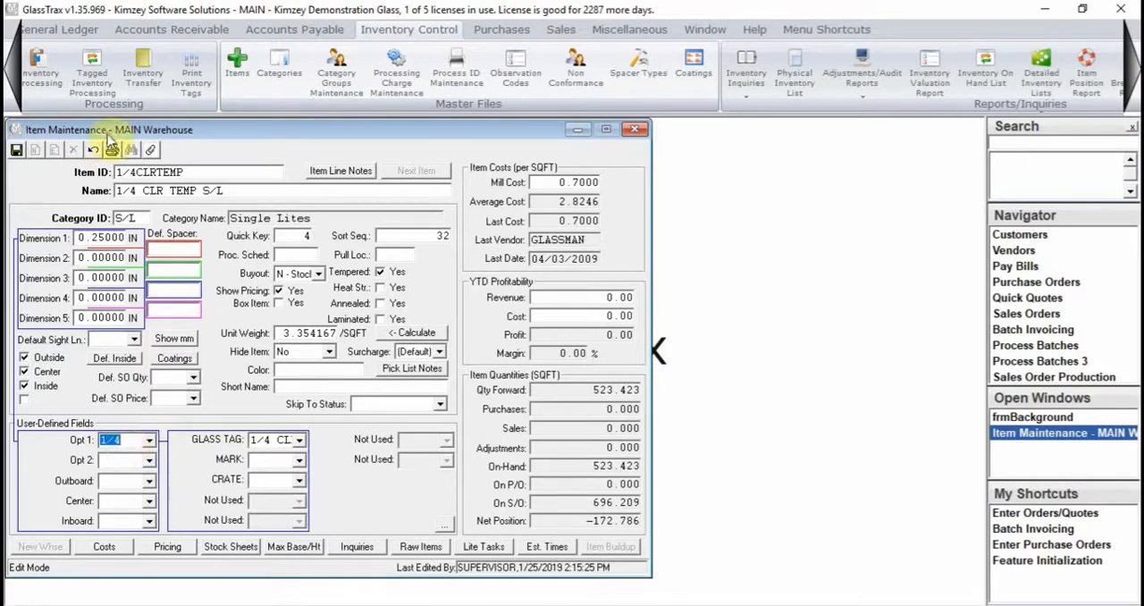
pyautogui.click(16, 150)
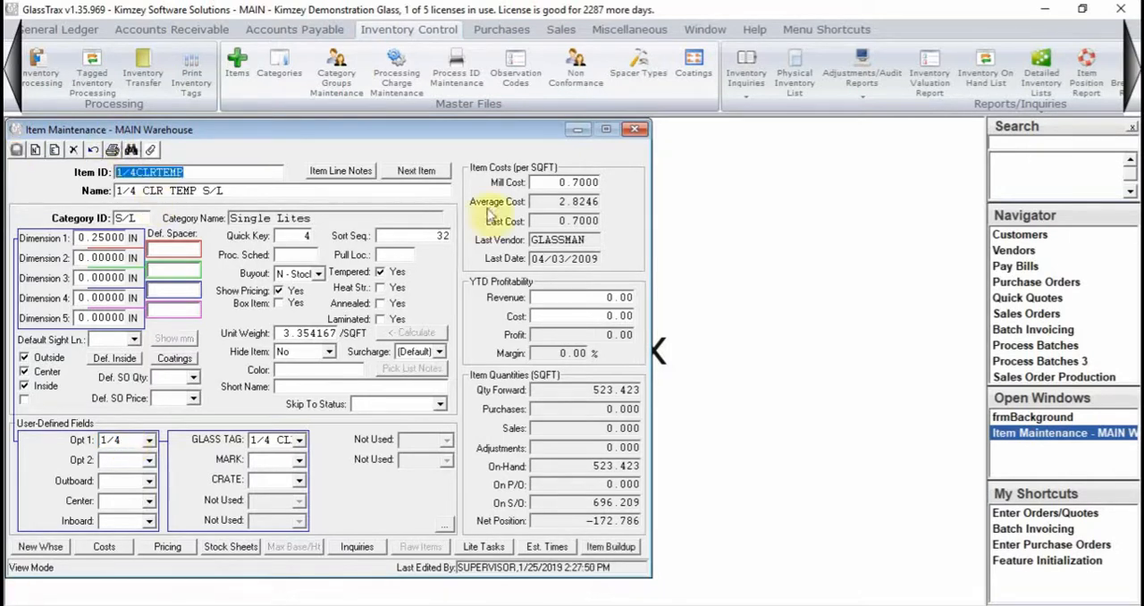
pyautogui.click(637, 131)
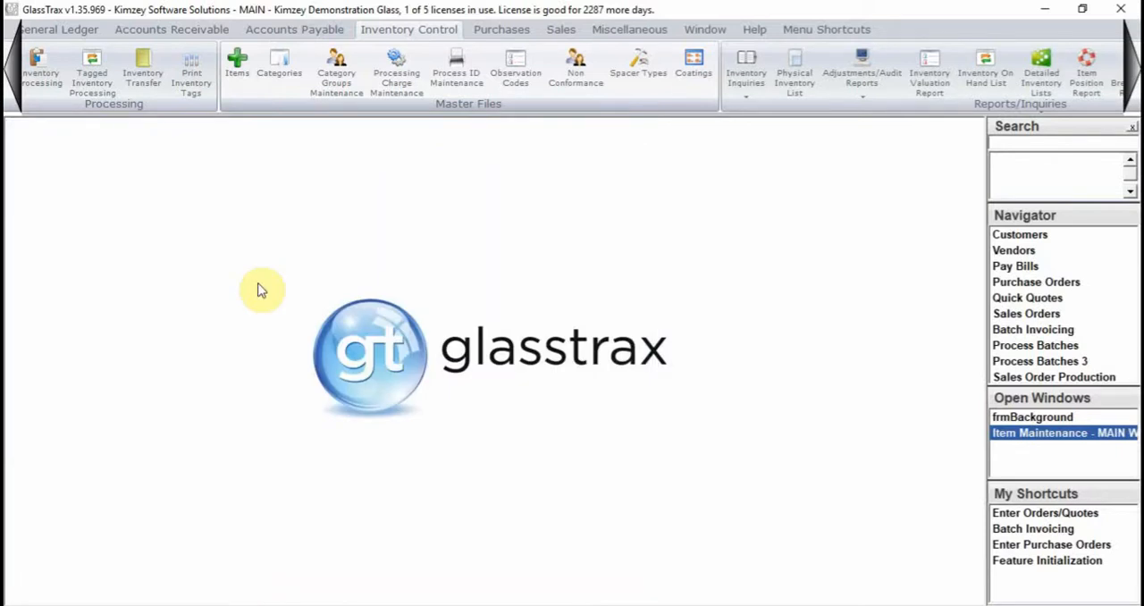
# - Open Processing Charge Maintenance and load the FLATP process type
pyautogui.click(398, 72)
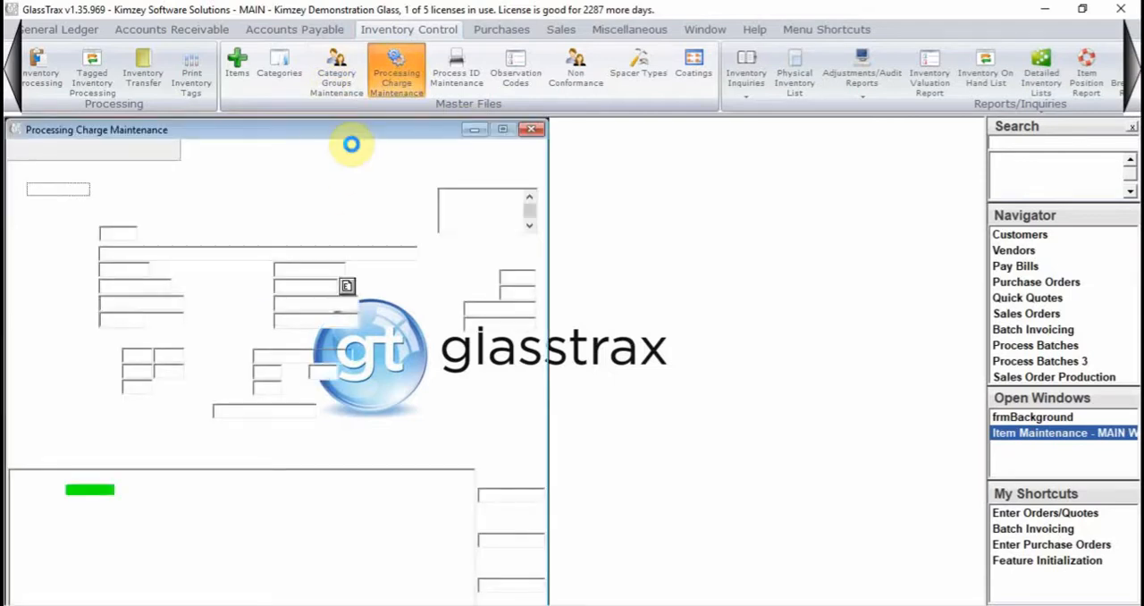
pyautogui.click(132, 234)
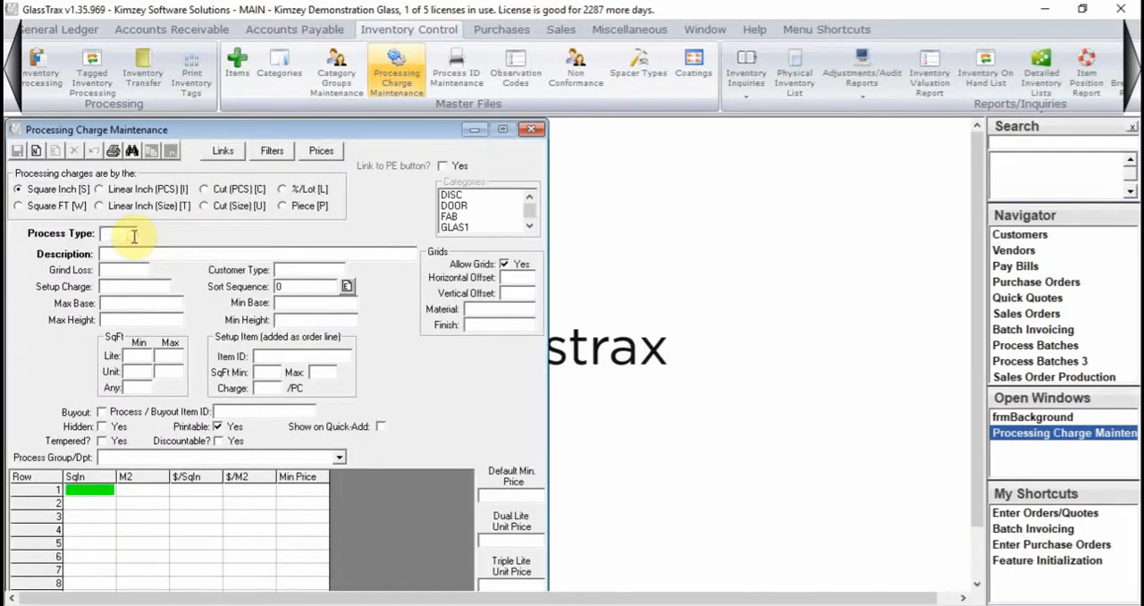
pyautogui.write('FLATH')
pyautogui.press('Return')
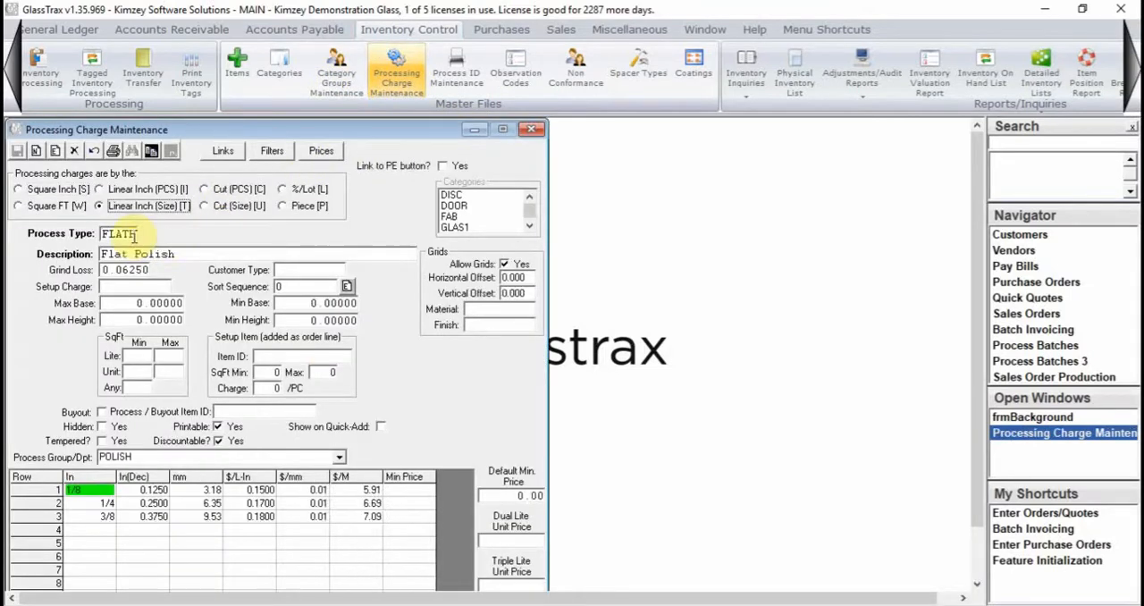
# - Examine the Process Group/Dpt assigned to the Flat Polish process
pyautogui.click(98, 458)
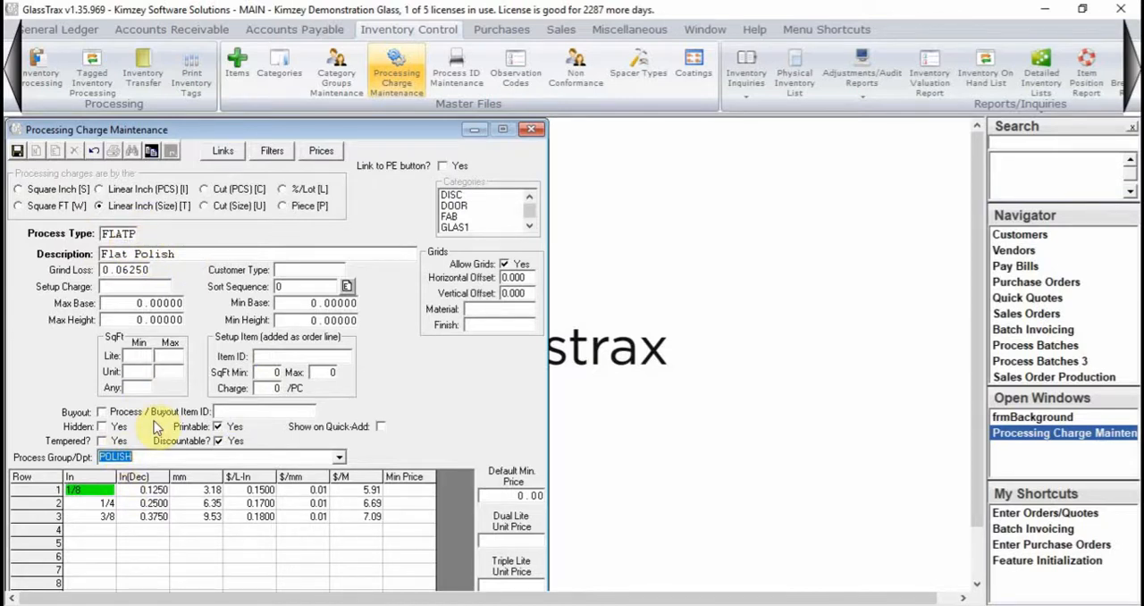
pyautogui.click(140, 457)
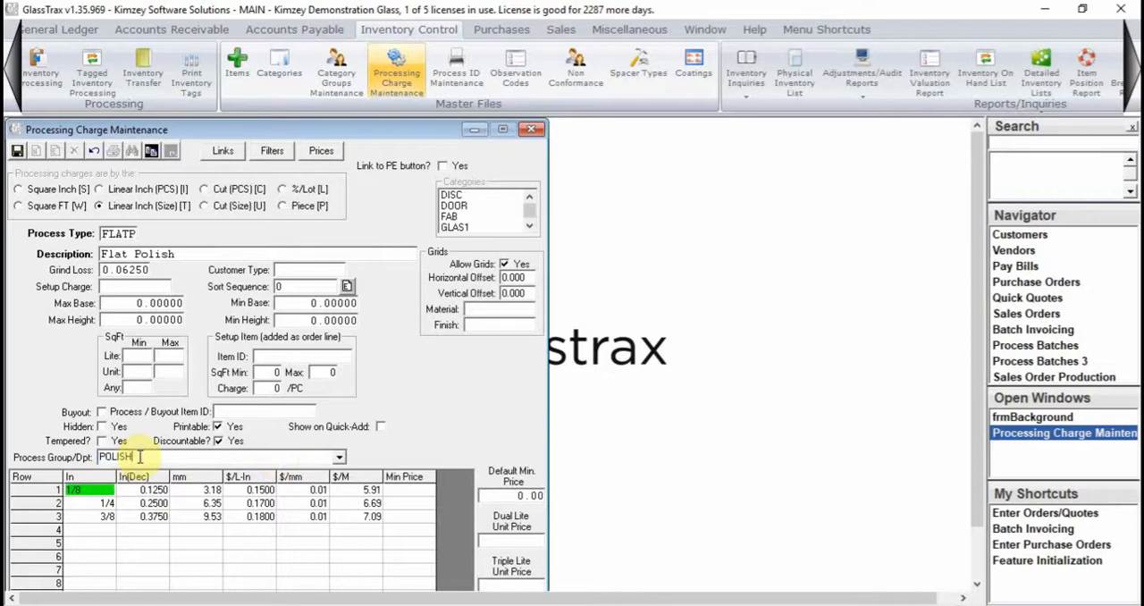
pyautogui.moveTo(139, 457); pyautogui.dragTo(108, 457)
pyautogui.click(142, 457)
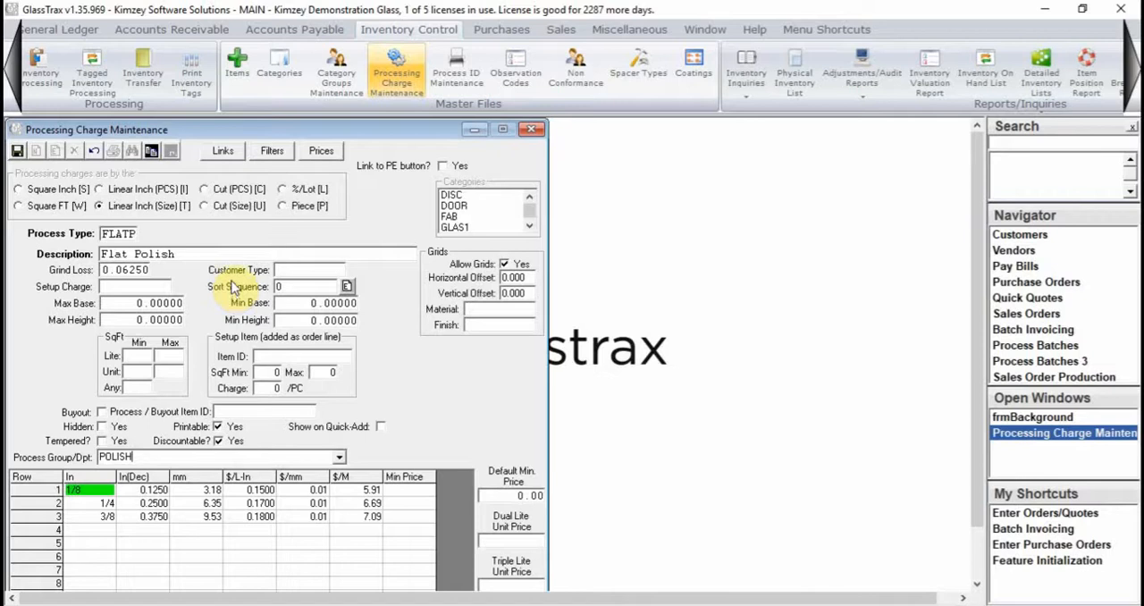
# - Review the process departments list again through the Item Maintenance Lite Tasks and return to the FLATP processing charge
pyautogui.click(237, 65)
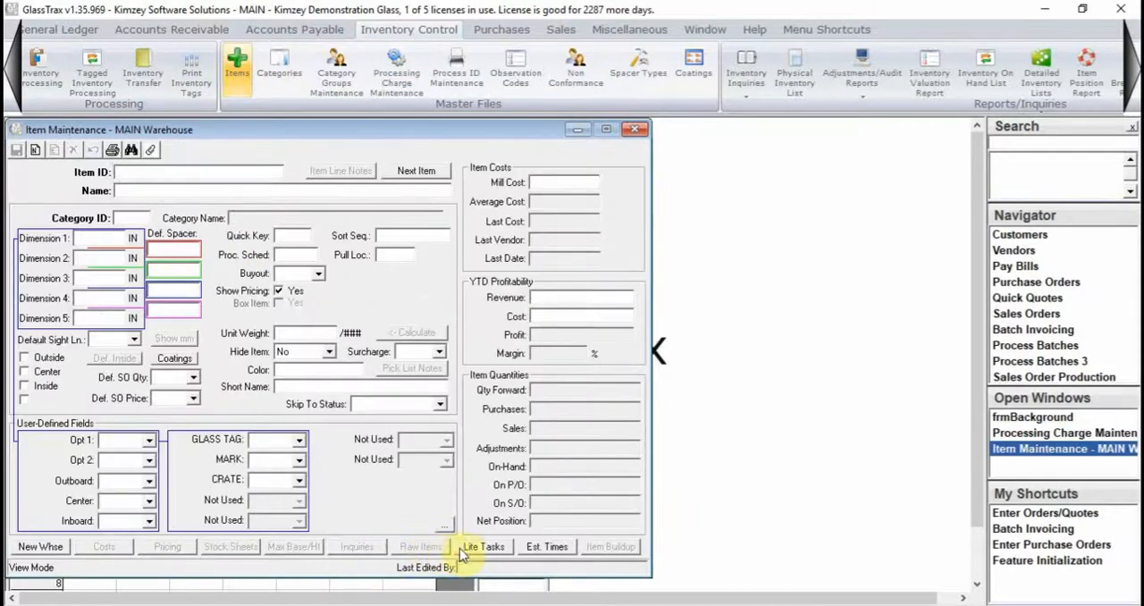
pyautogui.click(463, 547)
pyautogui.click(224, 267)
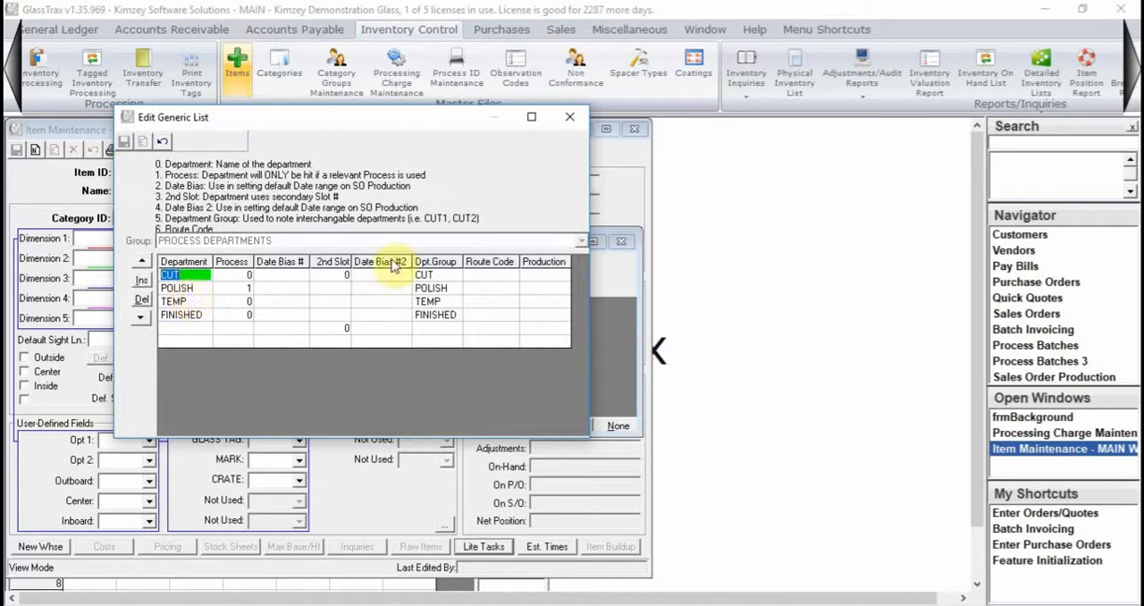
pyautogui.click(569, 117)
pyautogui.click(626, 241)
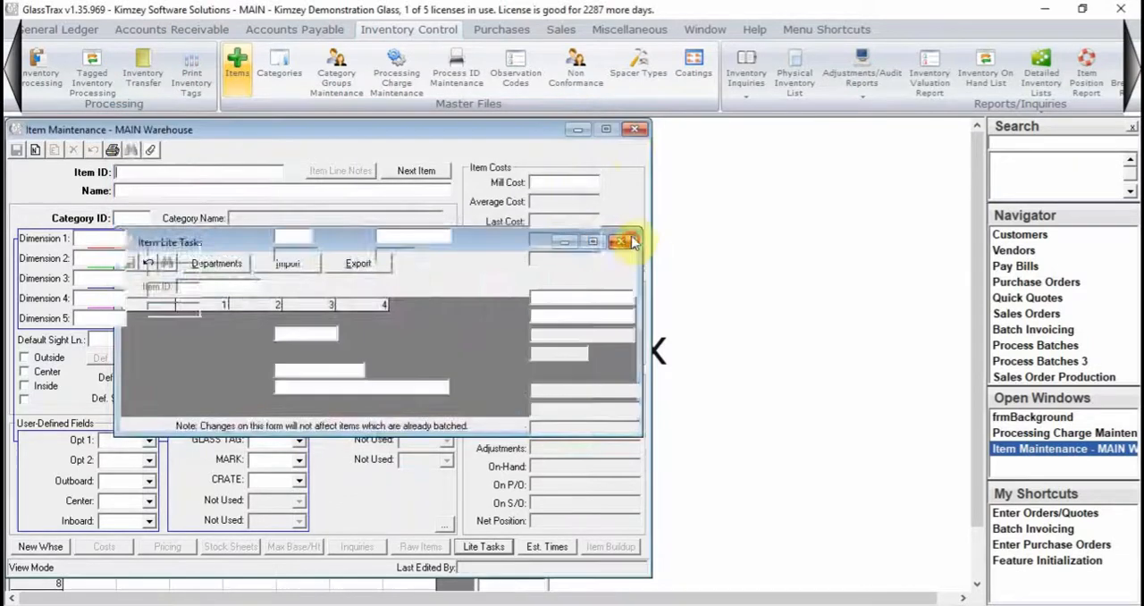
pyautogui.click(636, 129)
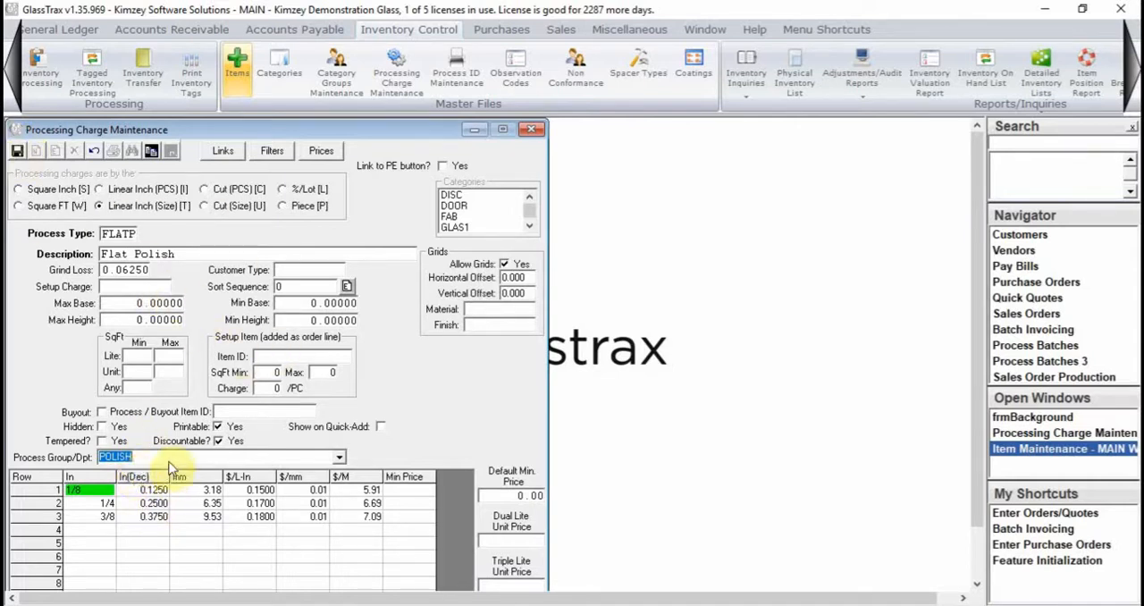
# - Save and close the FLATP processing charge, and start a new sales order
pyautogui.click(17, 150)
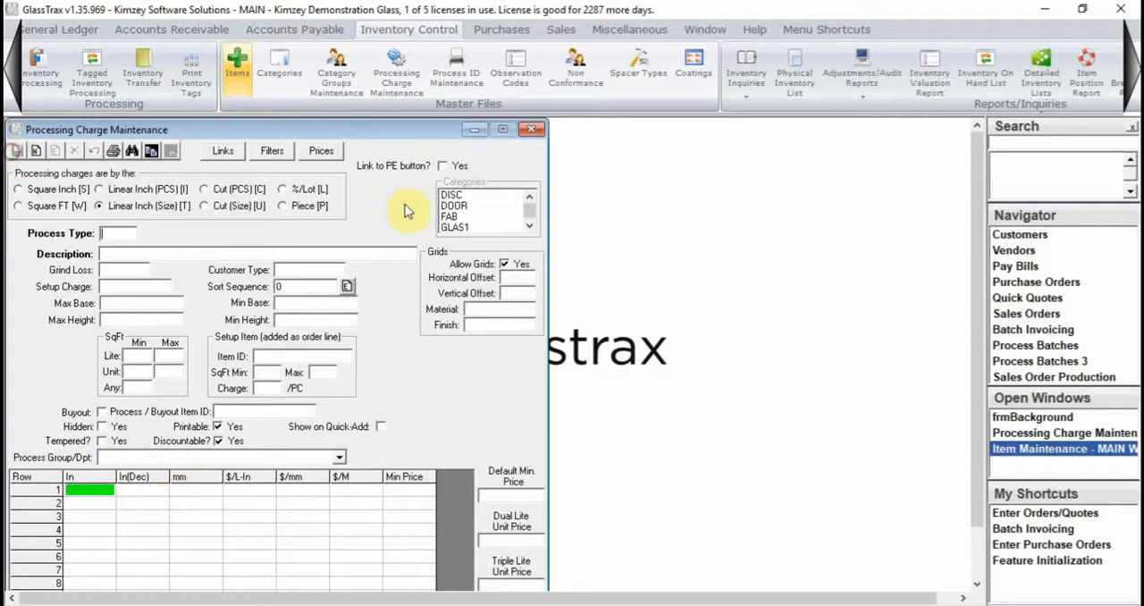
pyautogui.click(531, 131)
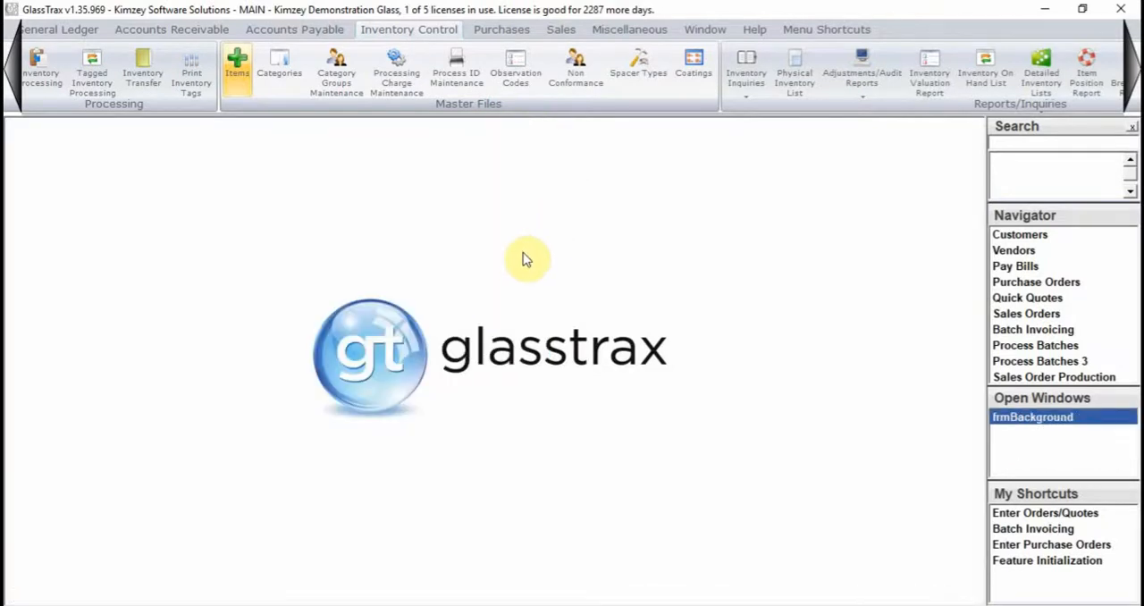
pyautogui.click(560, 29)
pyautogui.click(46, 90)
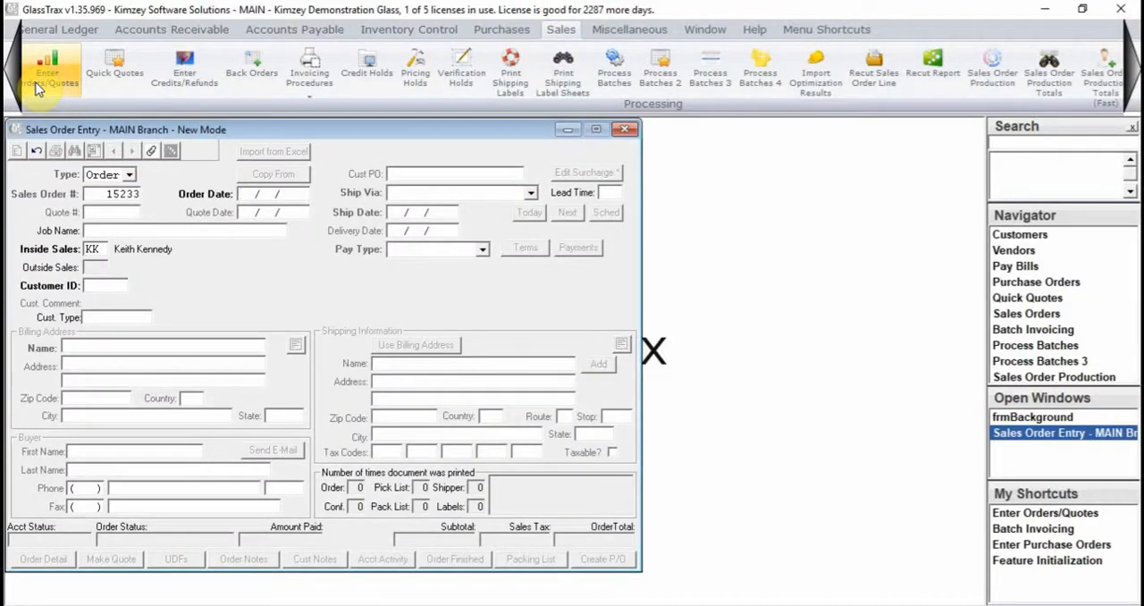
# - Fill in the order header with order date 01/25/2019, customer ABC and shipping via Our Truck
pyautogui.write('01252019')
pyautogui.press('Tab')
pyautogui.press('Tab')
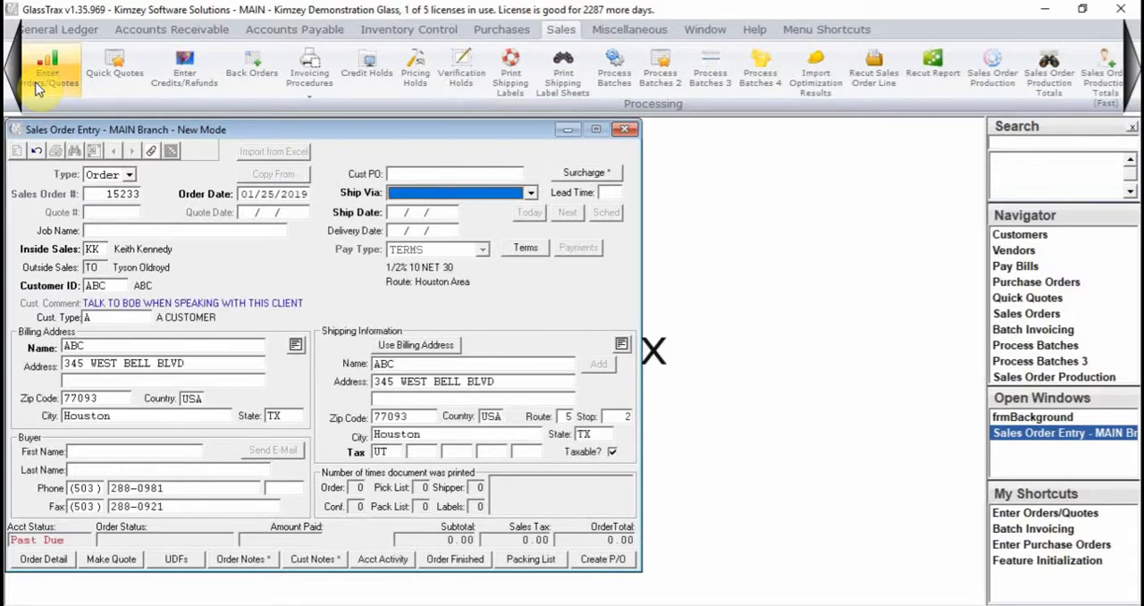
pyautogui.press('o')
pyautogui.press('Tab')
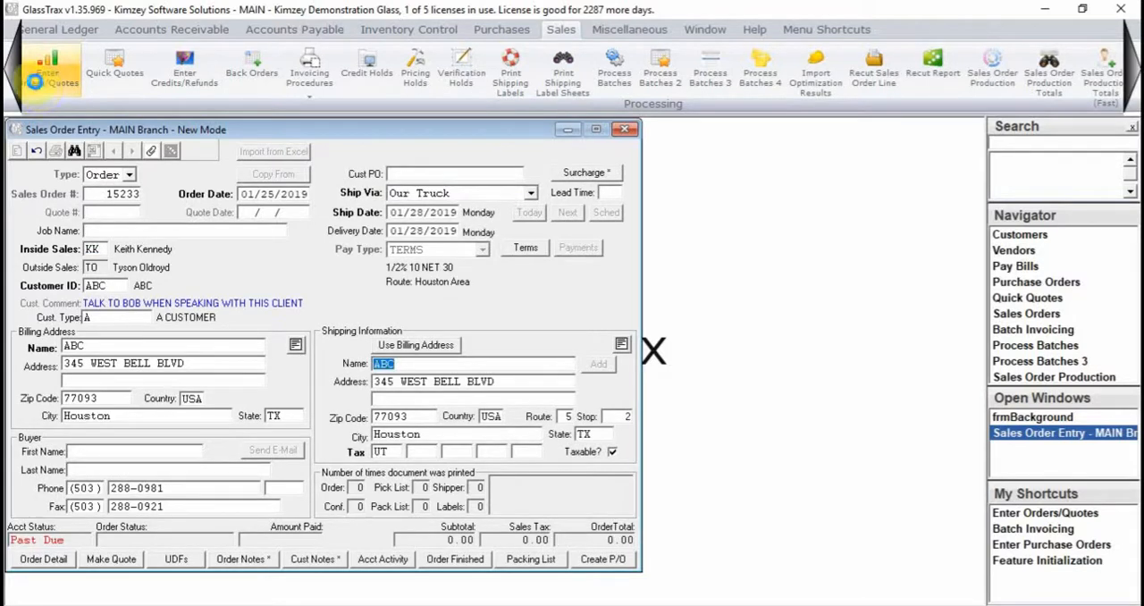
# - Open the order detail and enter item 1/4CLRTEMP on line 1 from stock
pyautogui.hotkey('alt', 'd')
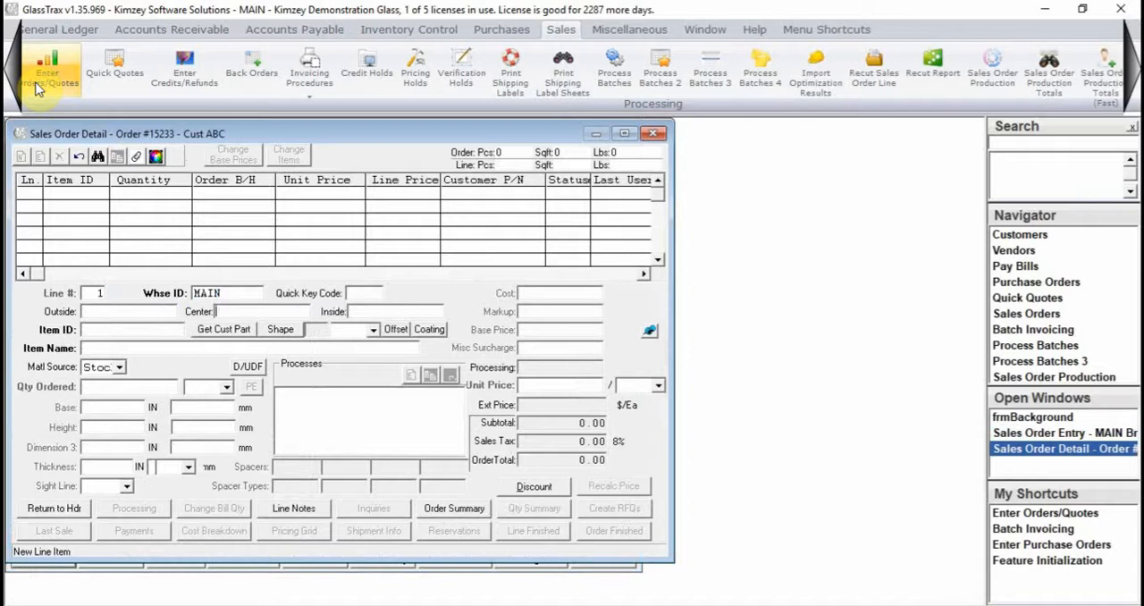
pyautogui.press('Tab')
pyautogui.write('1')
pyautogui.press('BackSpace')
pyautogui.press('Tab')
pyautogui.write('1/4CLRTEMP')
pyautogui.press('Tab')
# - Set line 1 to 1 piece with a base of 33 inches and a height of 24 inches
pyautogui.press('Tab')
pyautogui.press('Tab')
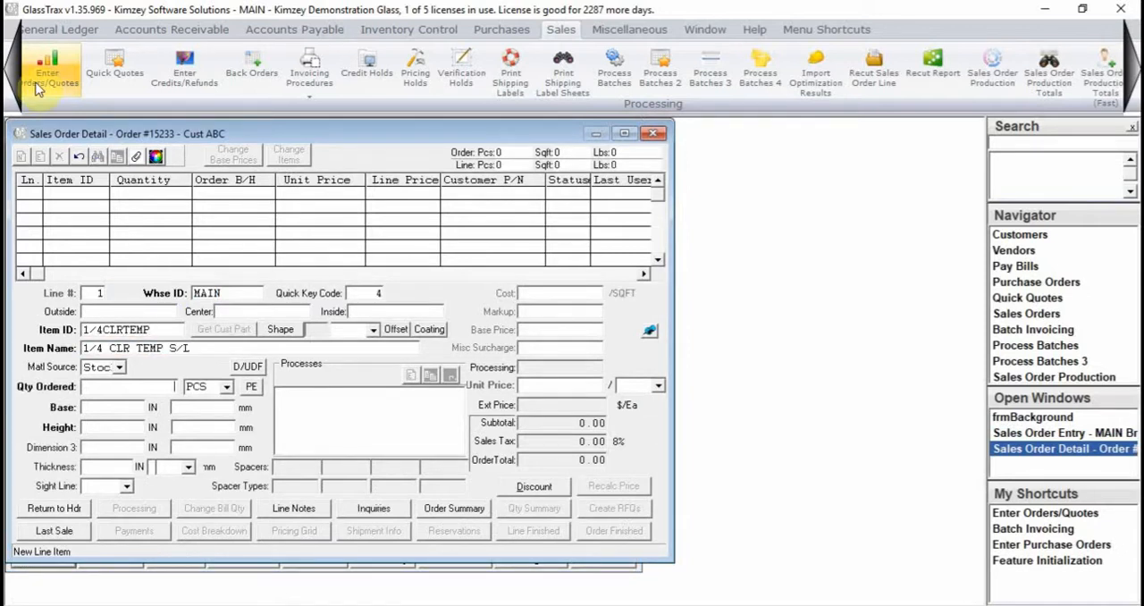
pyautogui.press('Tab')
pyautogui.write('33')
pyautogui.press('Tab')
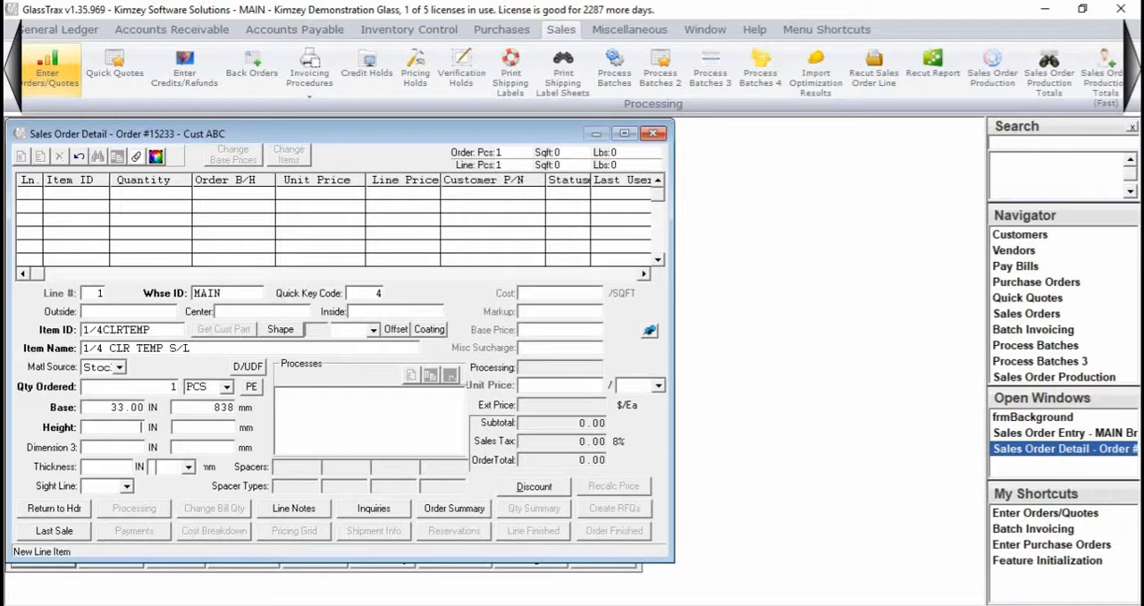
pyautogui.write('24')
pyautogui.press('Tab')
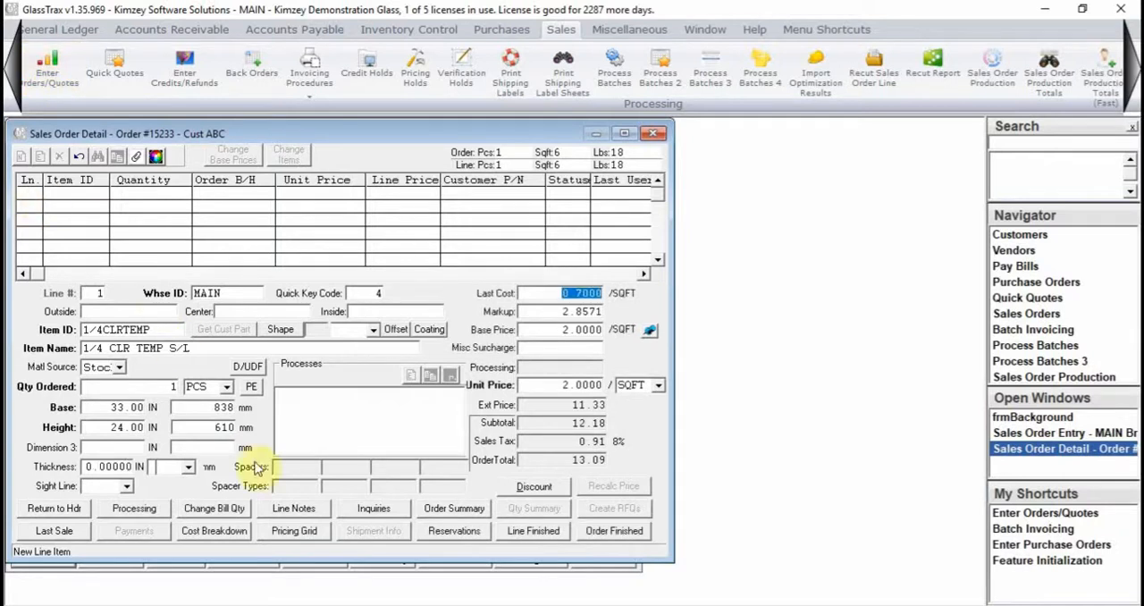
# - Add the FLATP flat polish process to line 1 with all four edges included
pyautogui.click(143, 508)
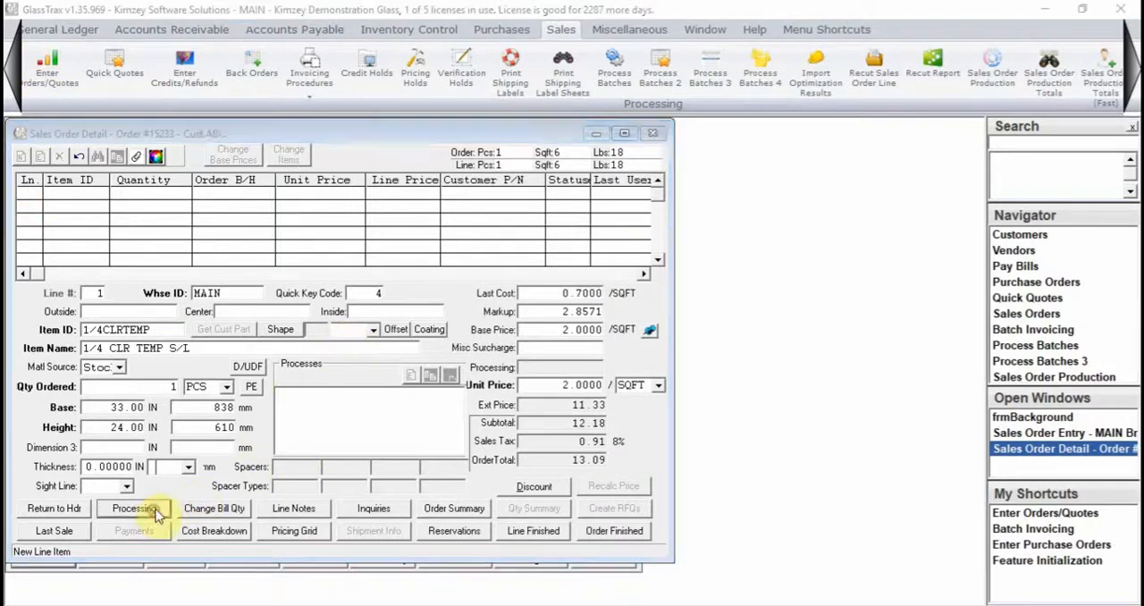
pyautogui.click(235, 263)
pyautogui.write('FI')
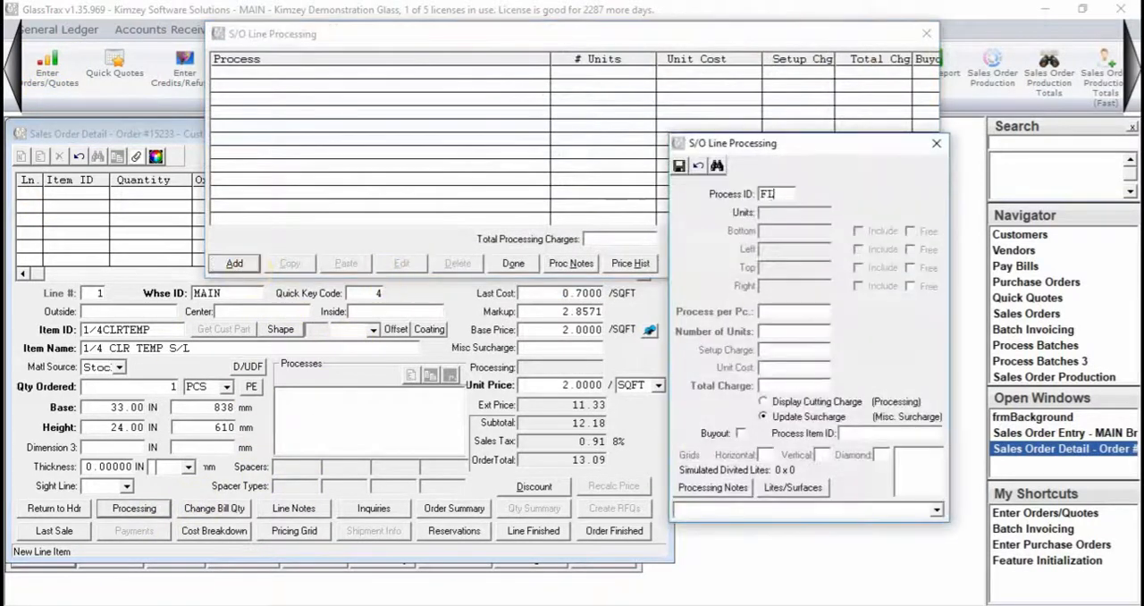
pyautogui.write('ATP')
pyautogui.press('Tab')
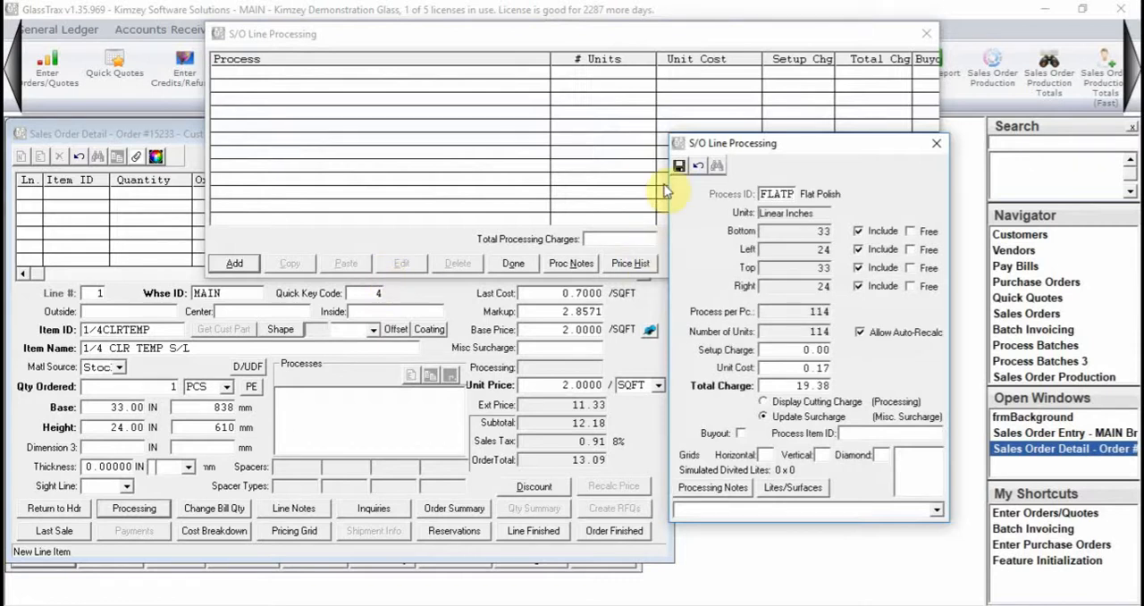
pyautogui.click(679, 165)
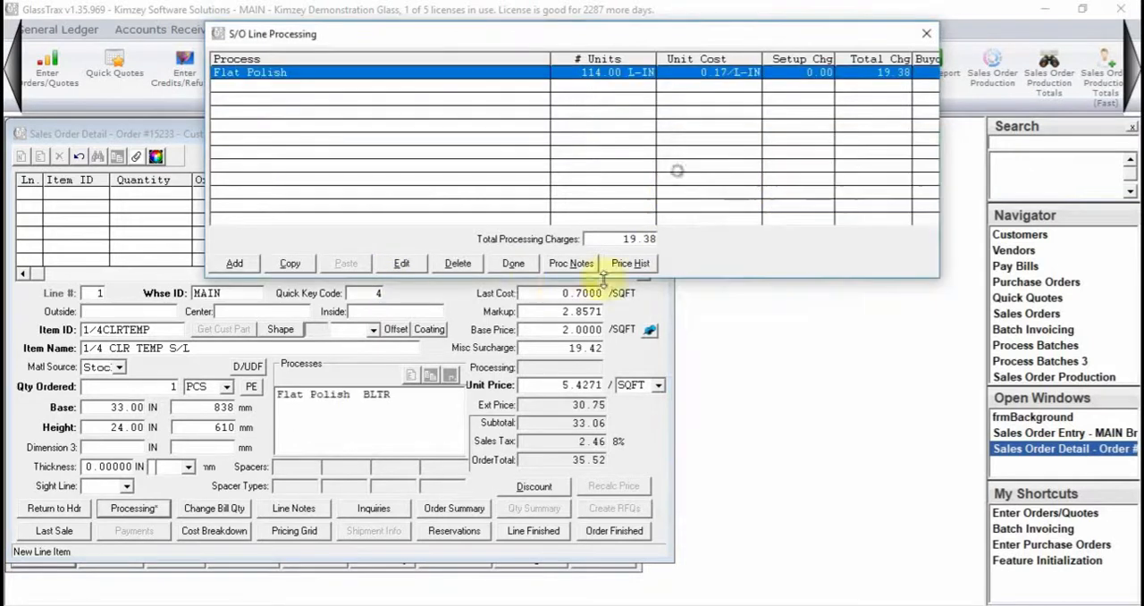
pyautogui.click(516, 265)
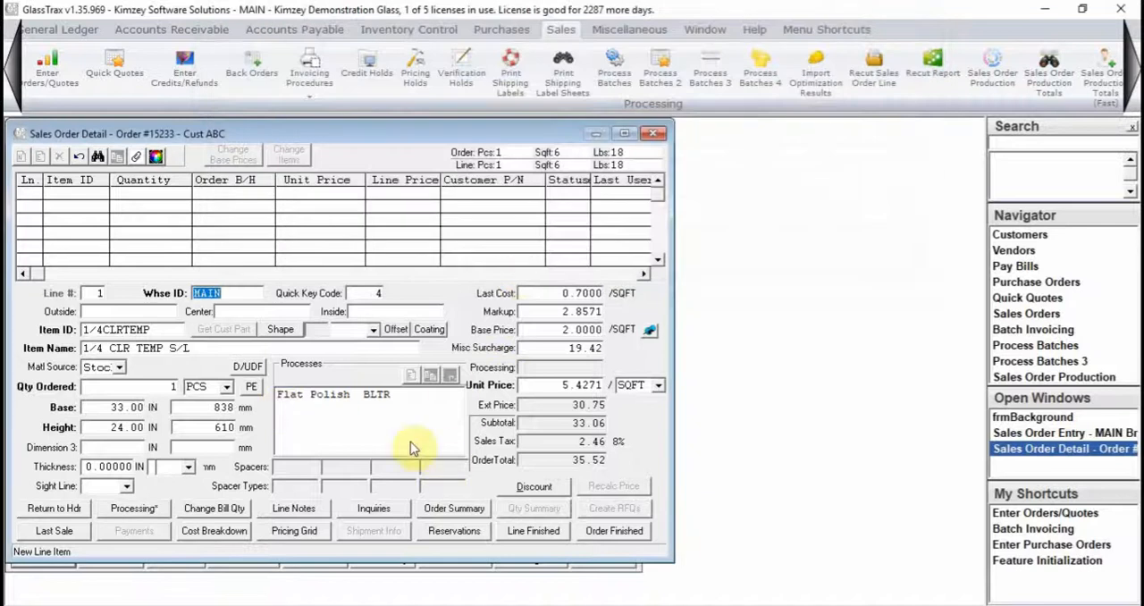
# - Set line 1's logo option to Logo and finish the line
pyautogui.click(373, 330)
pyautogui.click(358, 347)
pyautogui.click(534, 530)
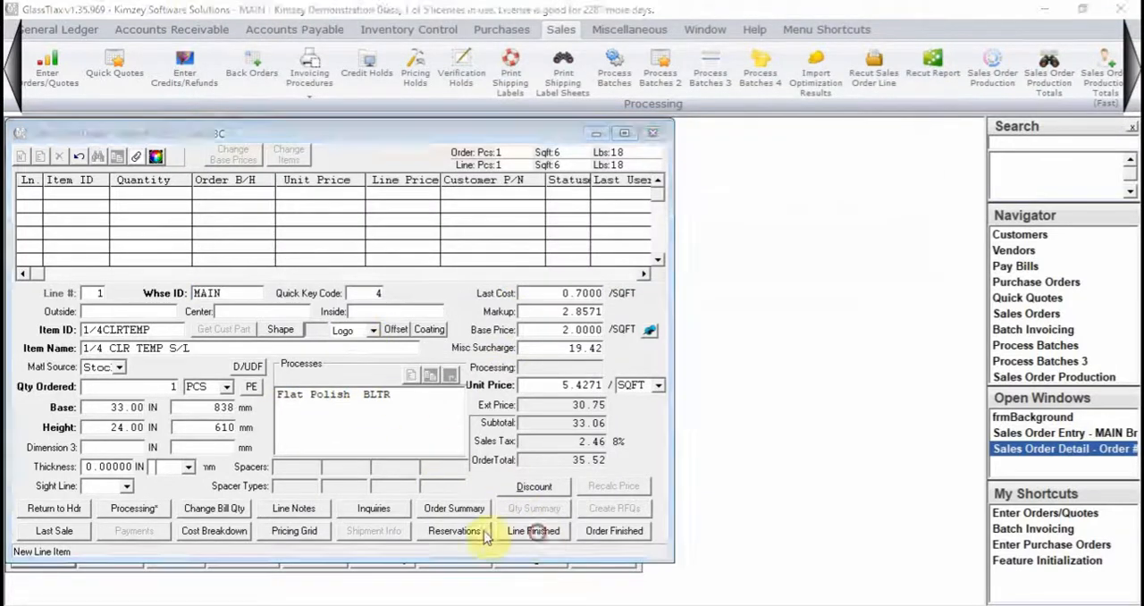
pyautogui.press('Return')
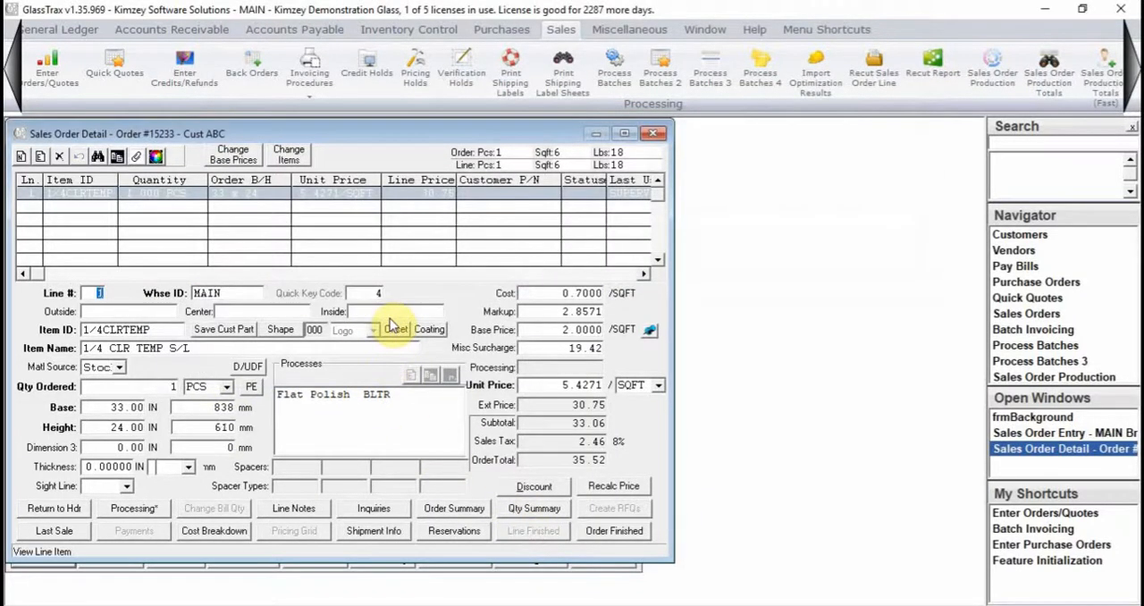
# - Enter line 2 with quick key code 4 for 1/4CLRTEMP, 1 piece, base 33 inches and height 24 inches, without processing
pyautogui.write('4')
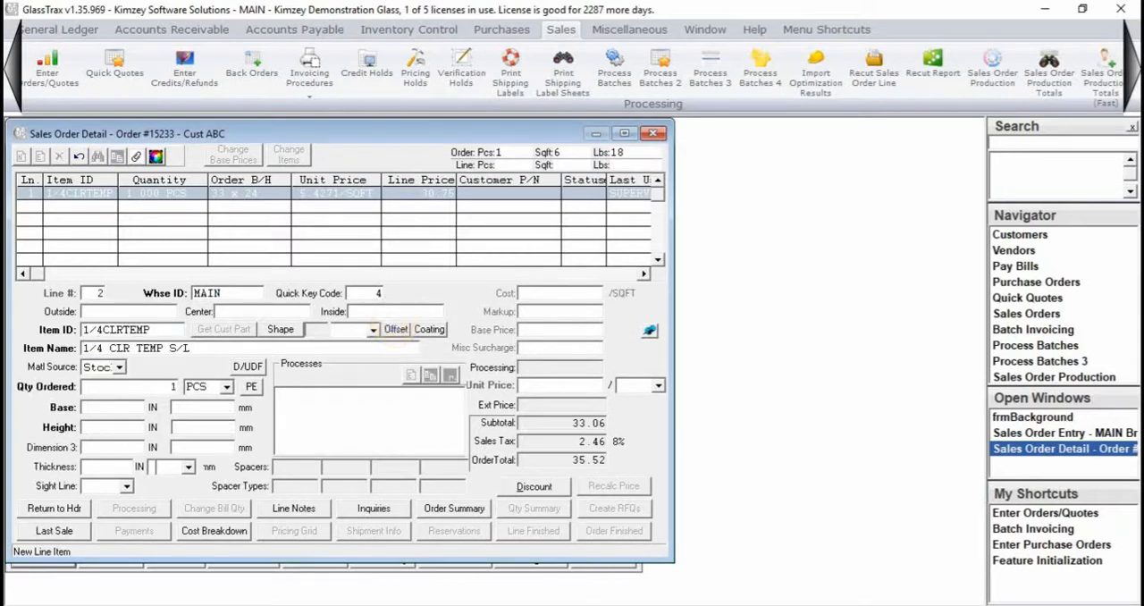
pyautogui.press('Tab')
pyautogui.press('Tab')
pyautogui.write('33')
pyautogui.press('Tab')
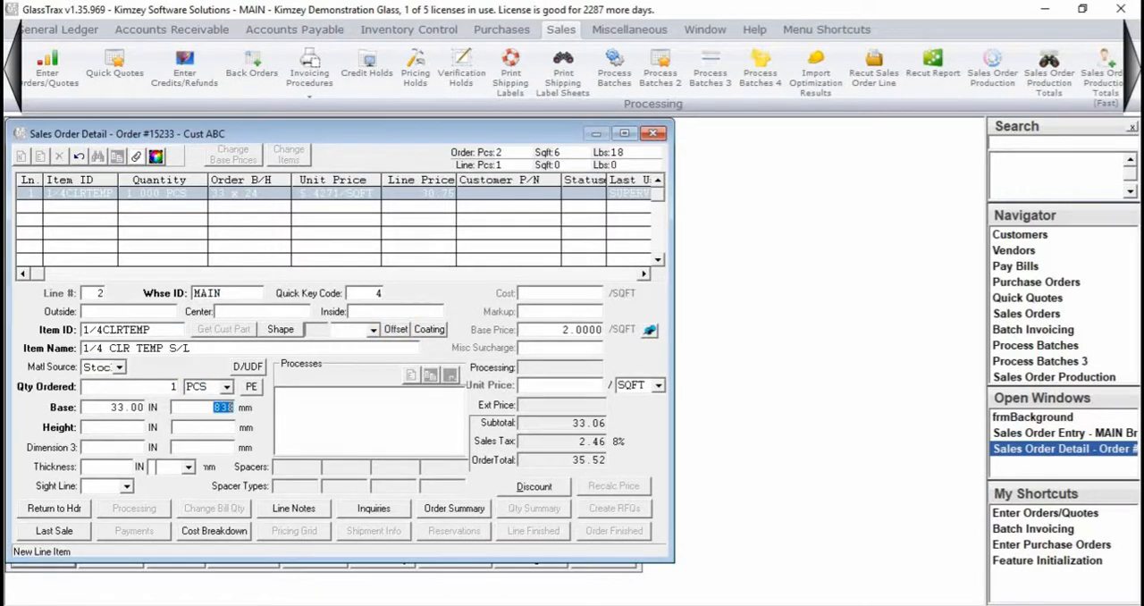
pyautogui.write('24')
pyautogui.press('Tab')
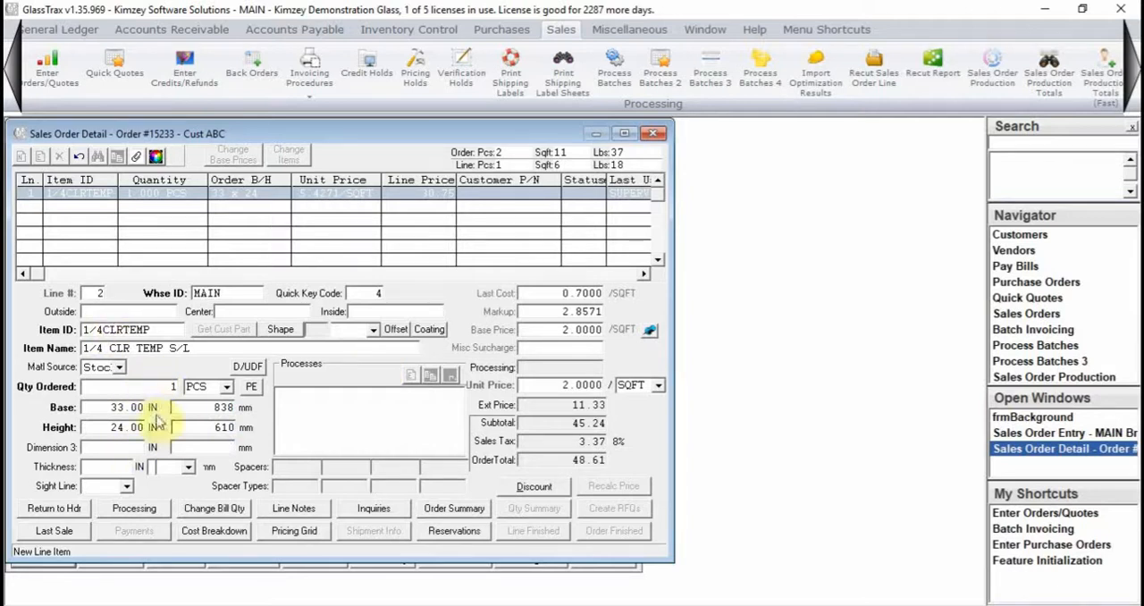
pyautogui.press('Tab')
pyautogui.press('Tab')
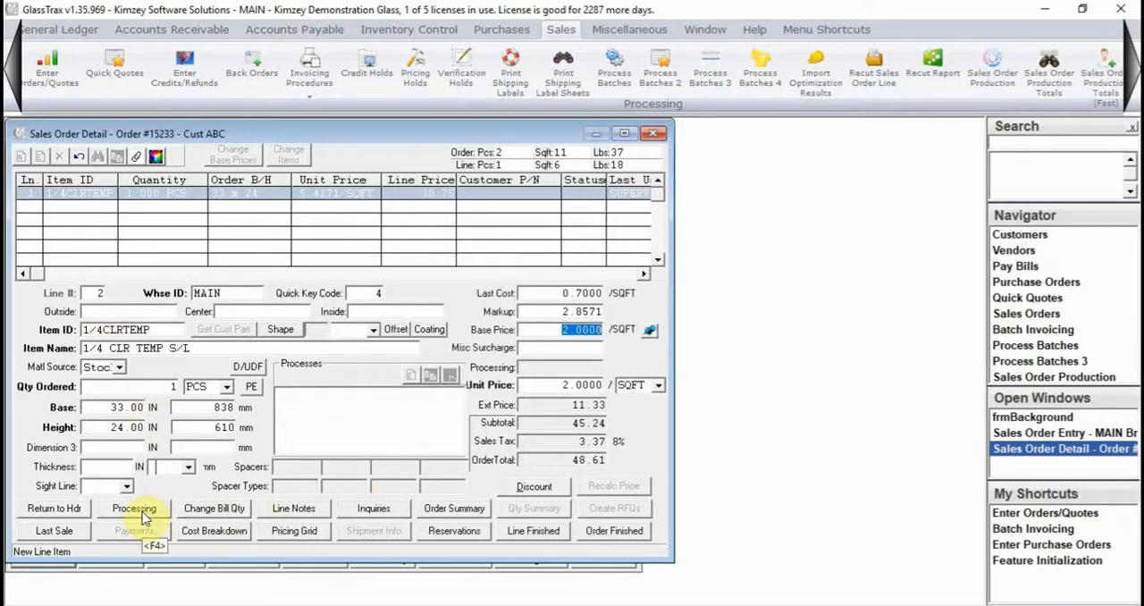
# - Choose the required logo option for line 2
pyautogui.click(559, 535)
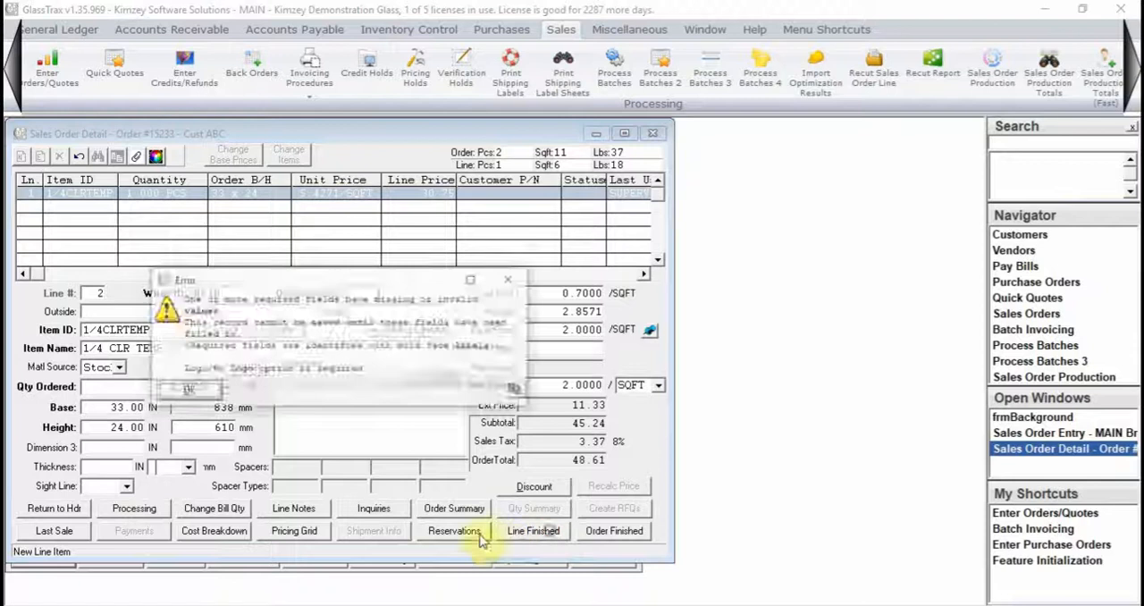
pyautogui.click(170, 390)
pyautogui.click(354, 330)
pyautogui.click(344, 356)
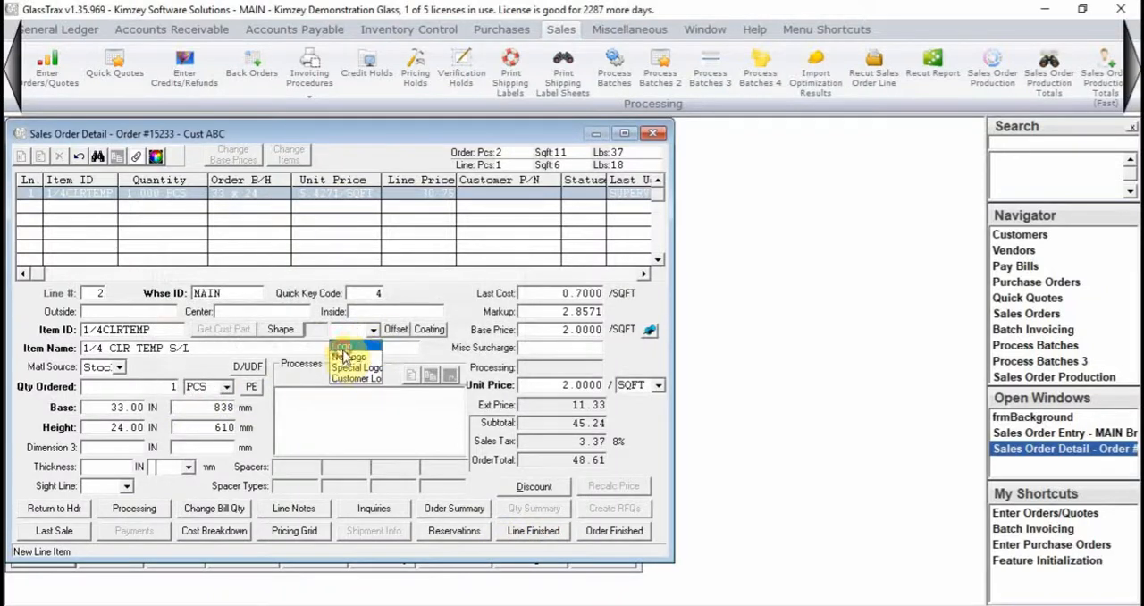
# - Finish the order and accept the sales order surcharge
pyautogui.click(613, 530)
pyautogui.click(188, 366)
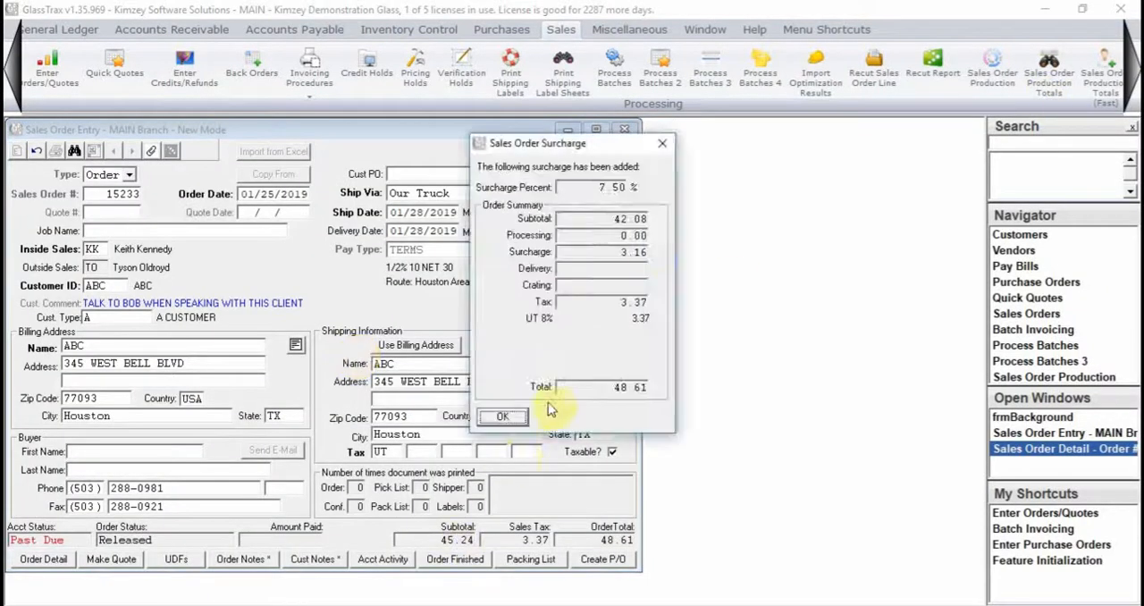
pyautogui.click(505, 416)
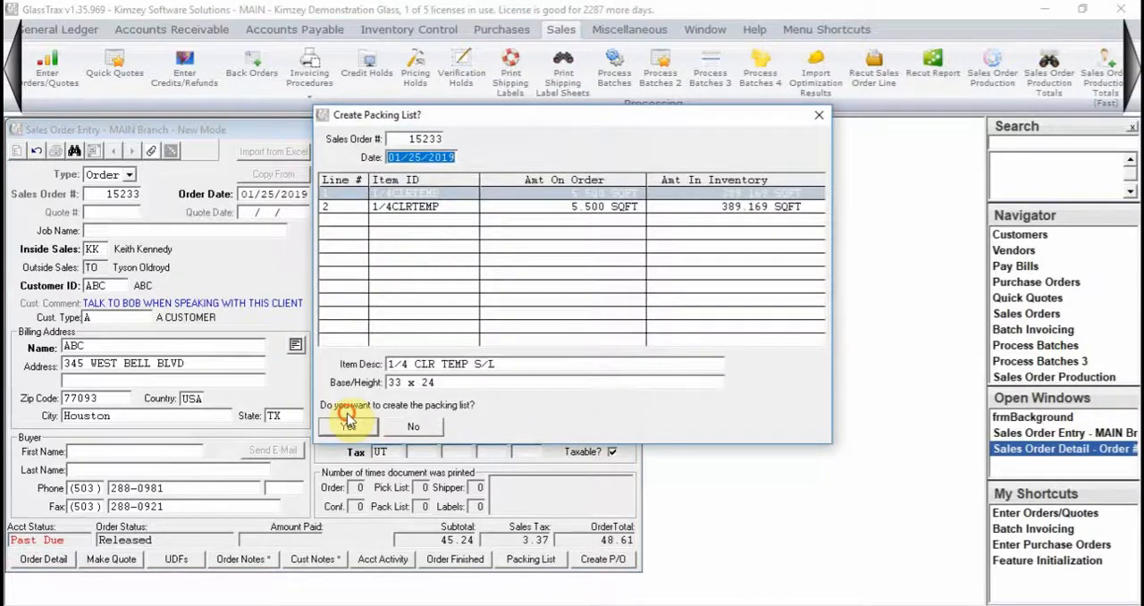
# - Create the packing list dated 01/25/2019 for the order and skip printing its forms
pyautogui.click(348, 427)
pyautogui.click(514, 394)
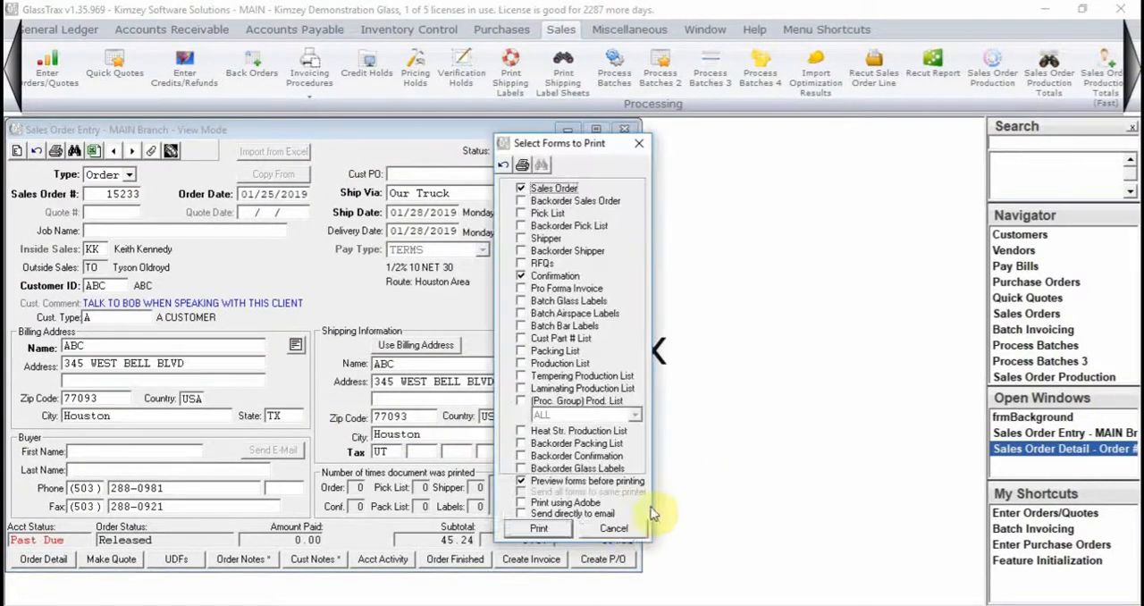
pyautogui.click(615, 528)
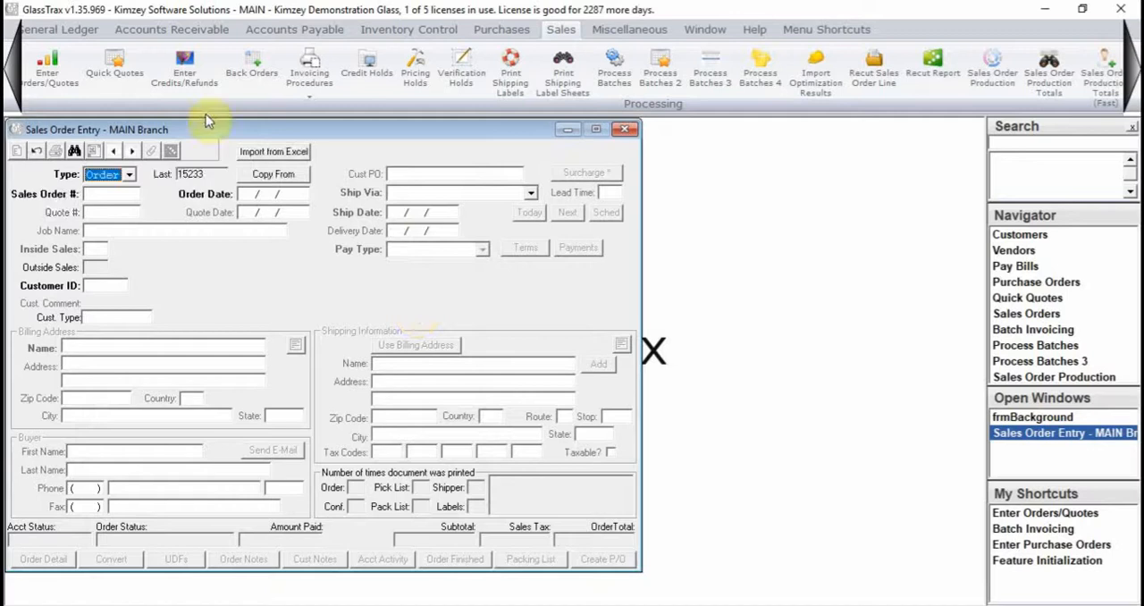
# - Recall the last entered sales order and open Sales Order Production for it
pyautogui.click(207, 177)
pyautogui.click(172, 150)
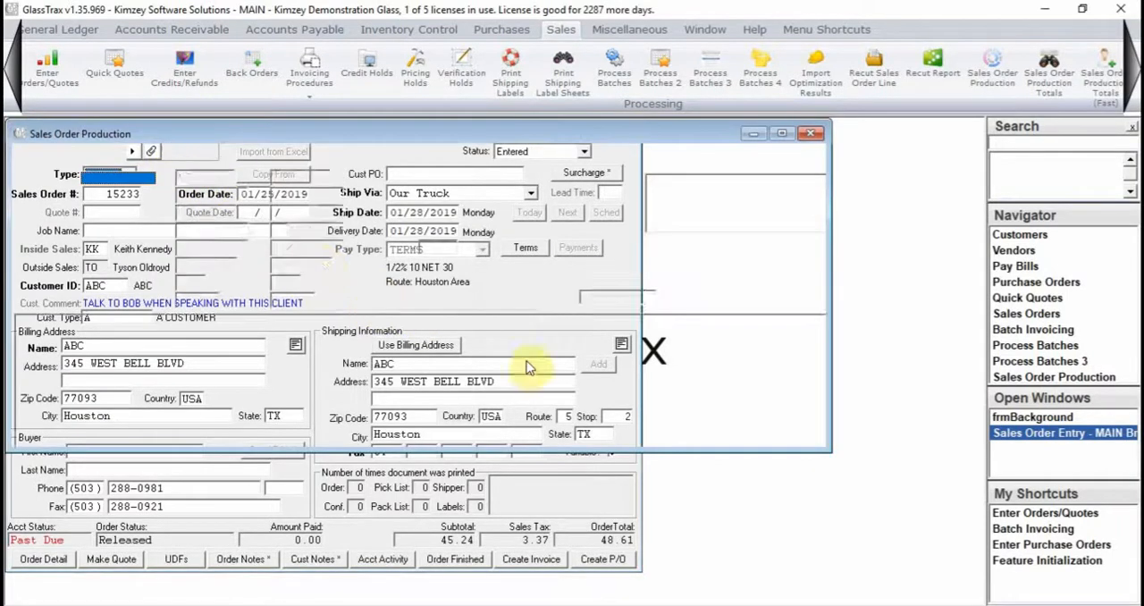